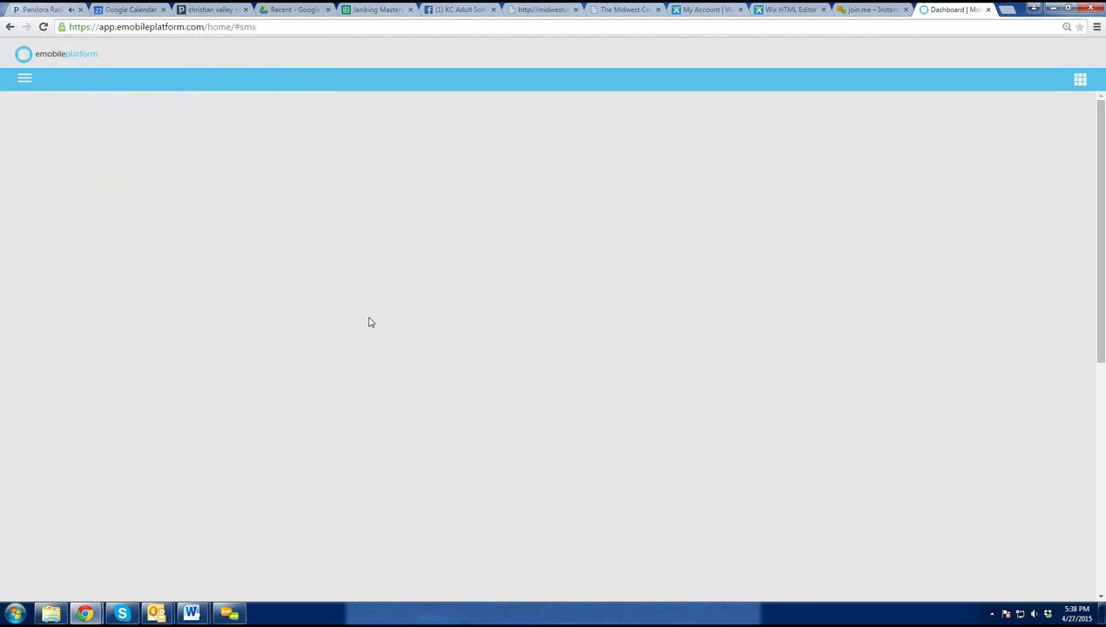
- Open Collateral Creator from the Tools menu, reload the page, and reopen the main menu
{"action": "left_click", "coordinate": [27, 80]}
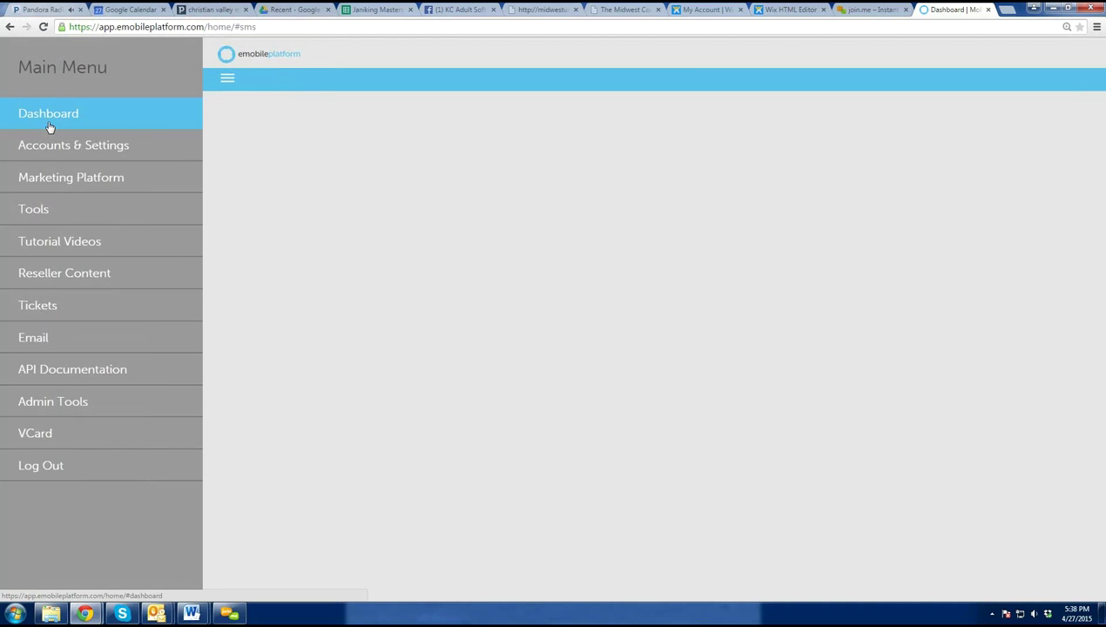
{"action": "left_click", "coordinate": [47, 224]}
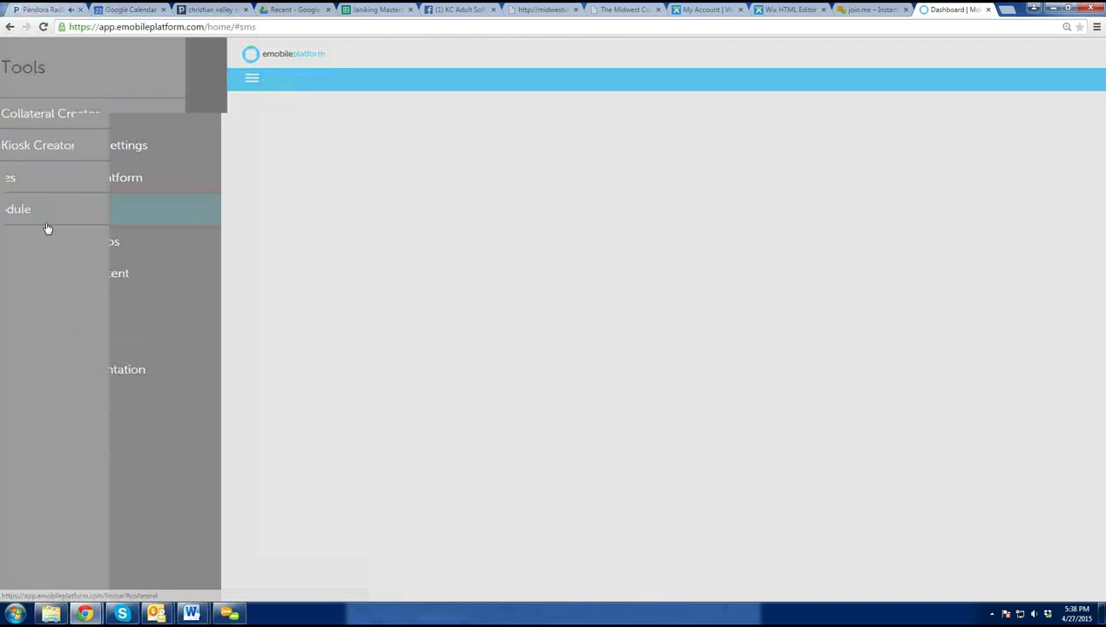
{"action": "left_click", "coordinate": [67, 115]}
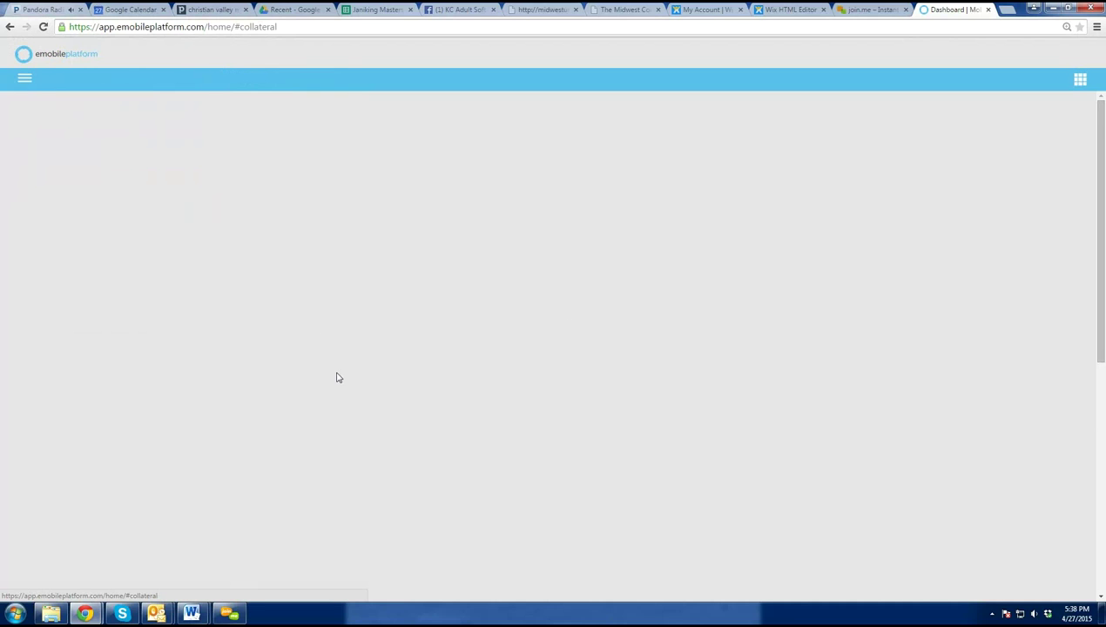
{"action": "key", "text": "F5"}
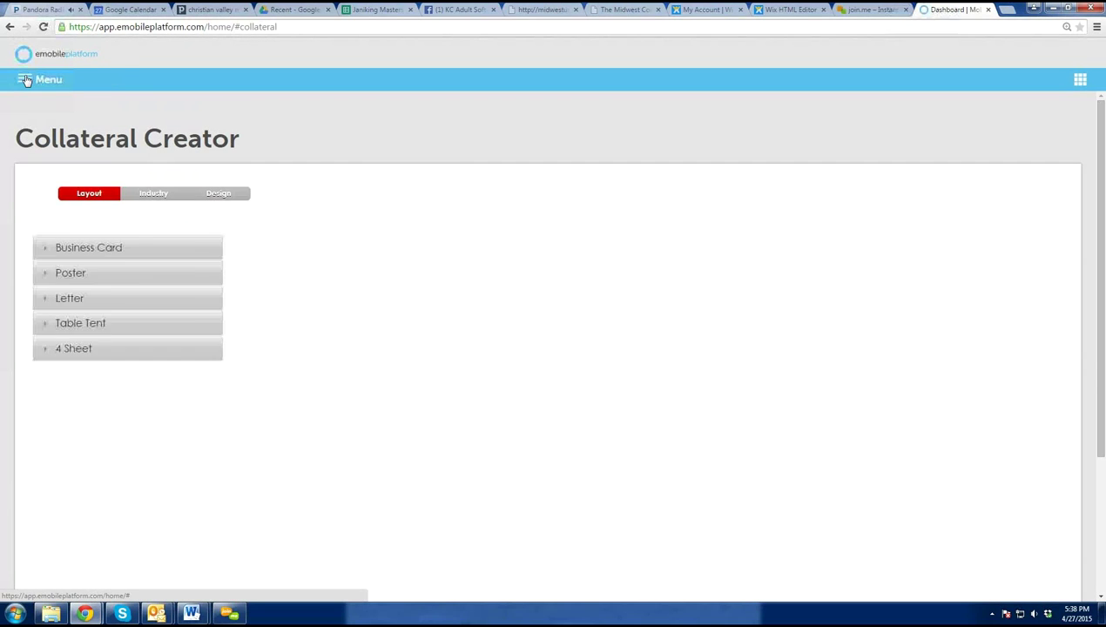
{"action": "left_click", "coordinate": [27, 80]}
- Enter the Marketing Platform, confirm the country, and open Campaign Manager for shortcode 63975
{"action": "left_click", "coordinate": [43, 181]}
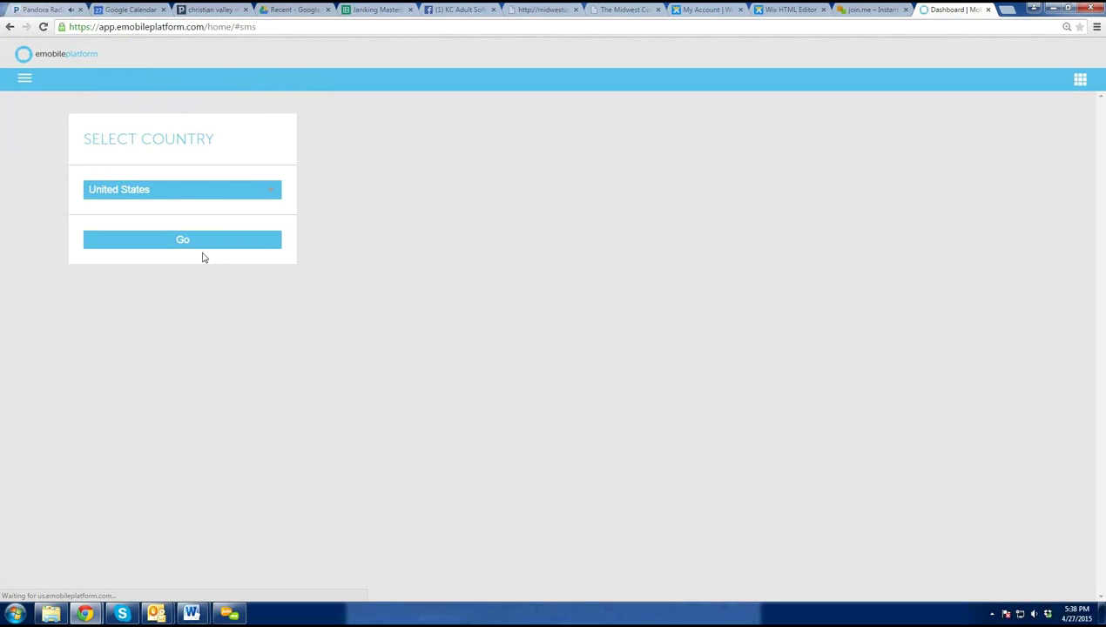
{"action": "left_click", "coordinate": [197, 250]}
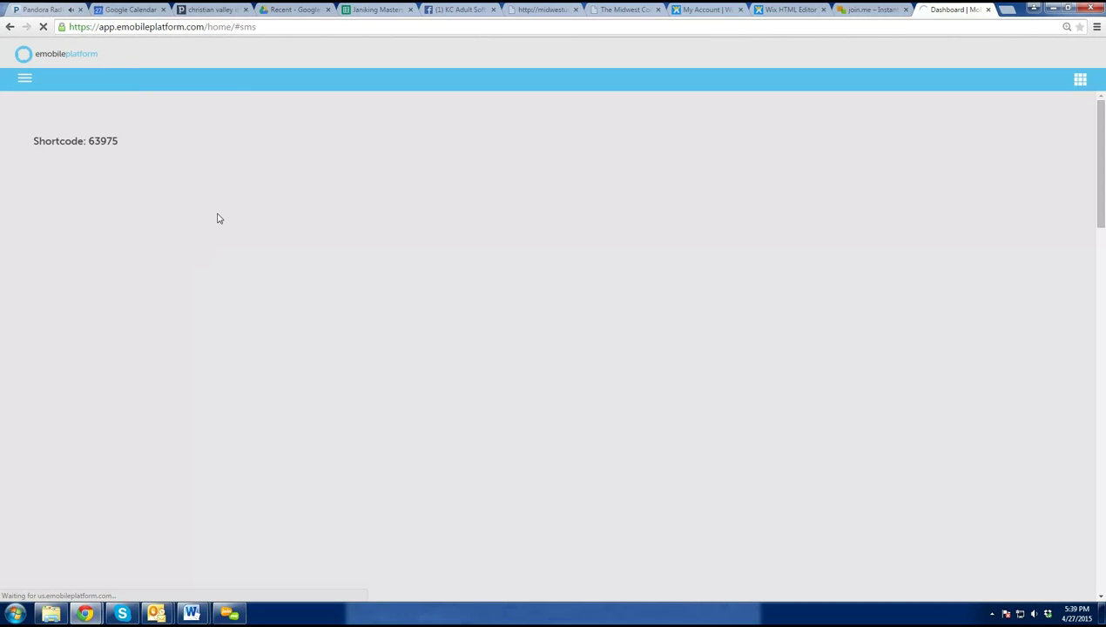
{"action": "left_click", "coordinate": [288, 218]}
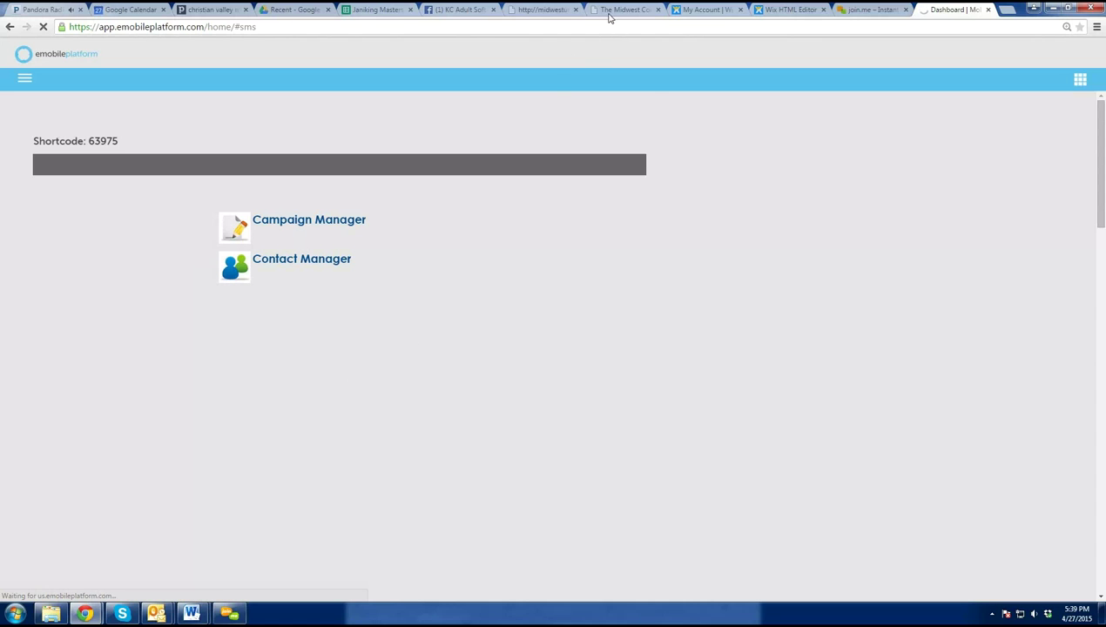
{"action": "mouse_move", "coordinate": [402, 165]}
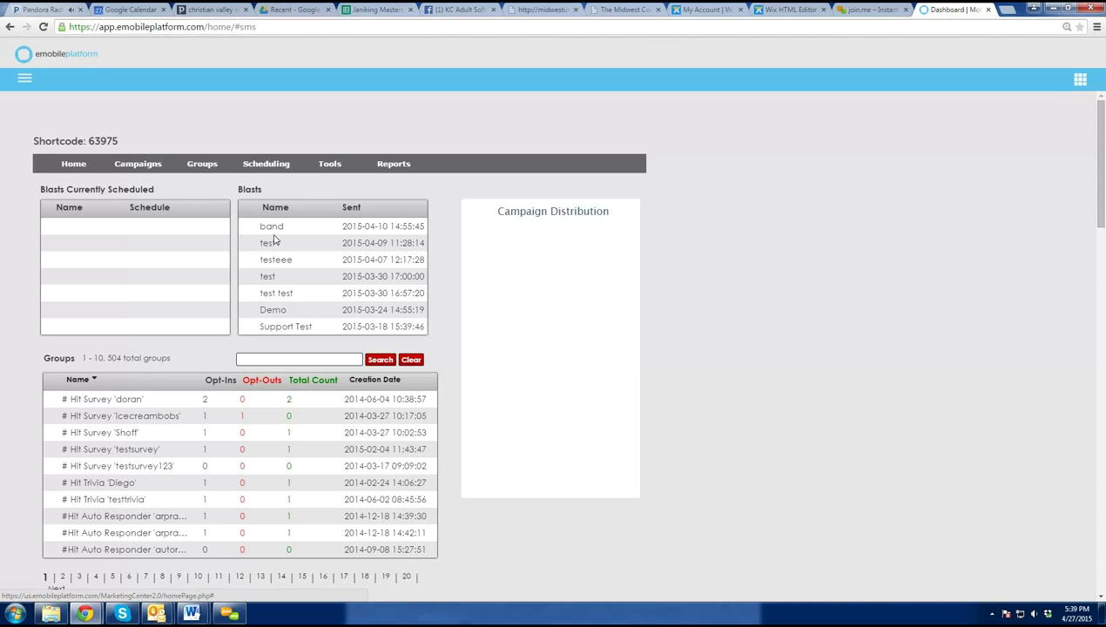
{"action": "left_click", "coordinate": [299, 358]}
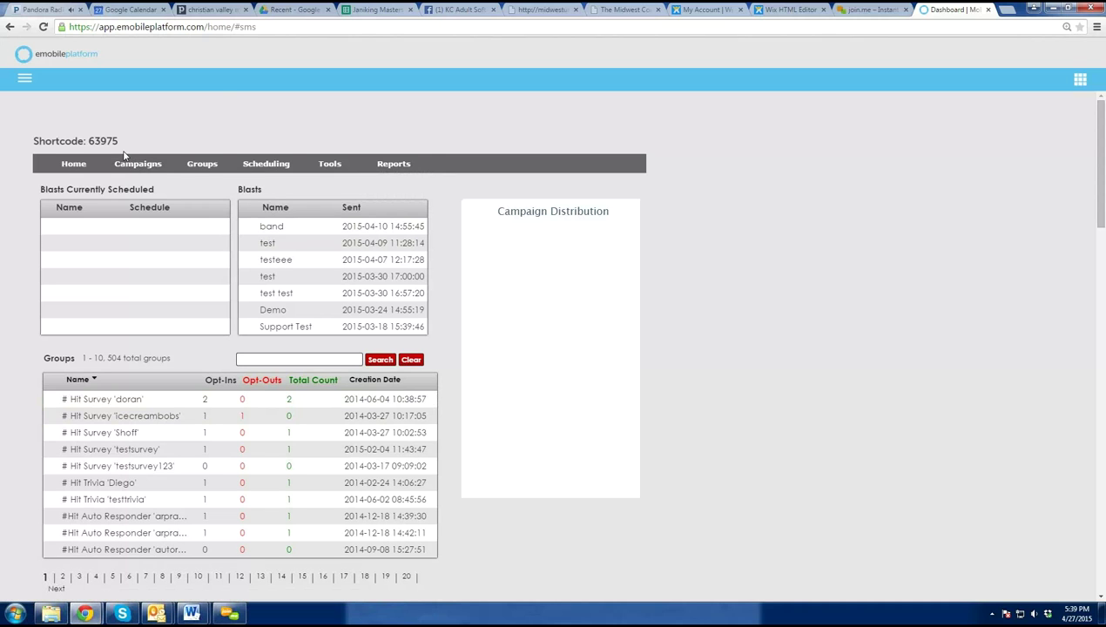
{"action": "left_click", "coordinate": [267, 29]}
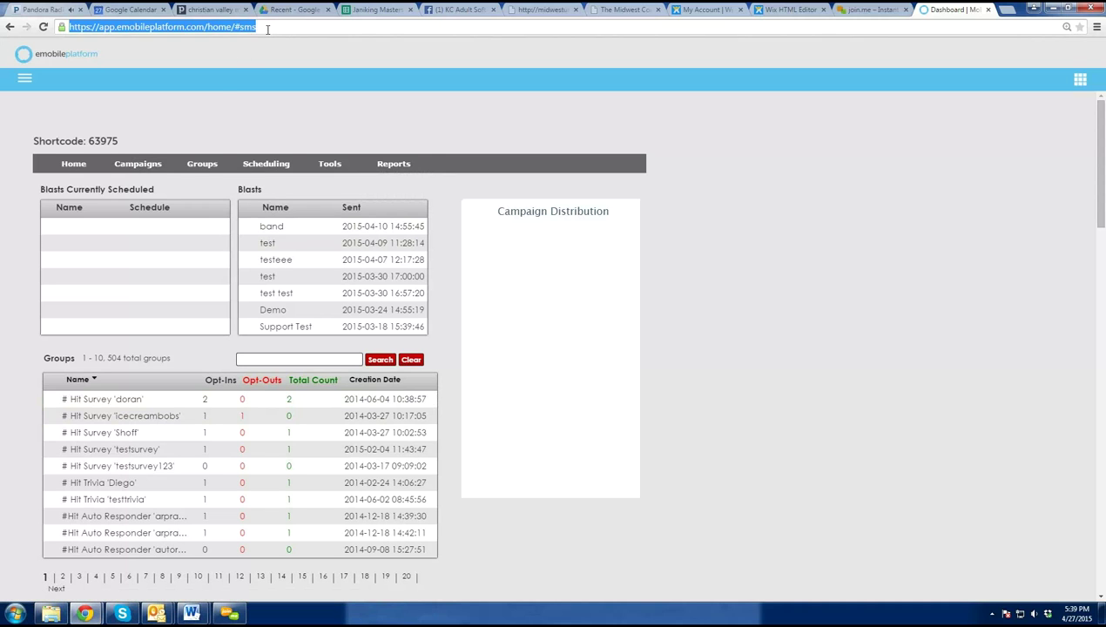
{"action": "key", "text": "Return"}
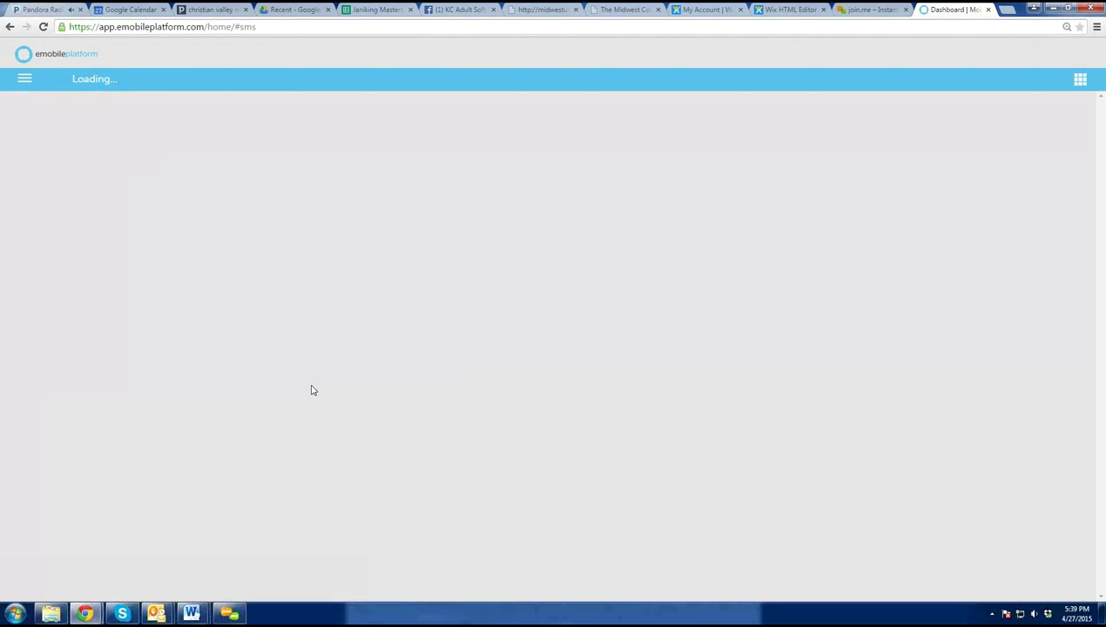
{"action": "left_click", "coordinate": [174, 241]}
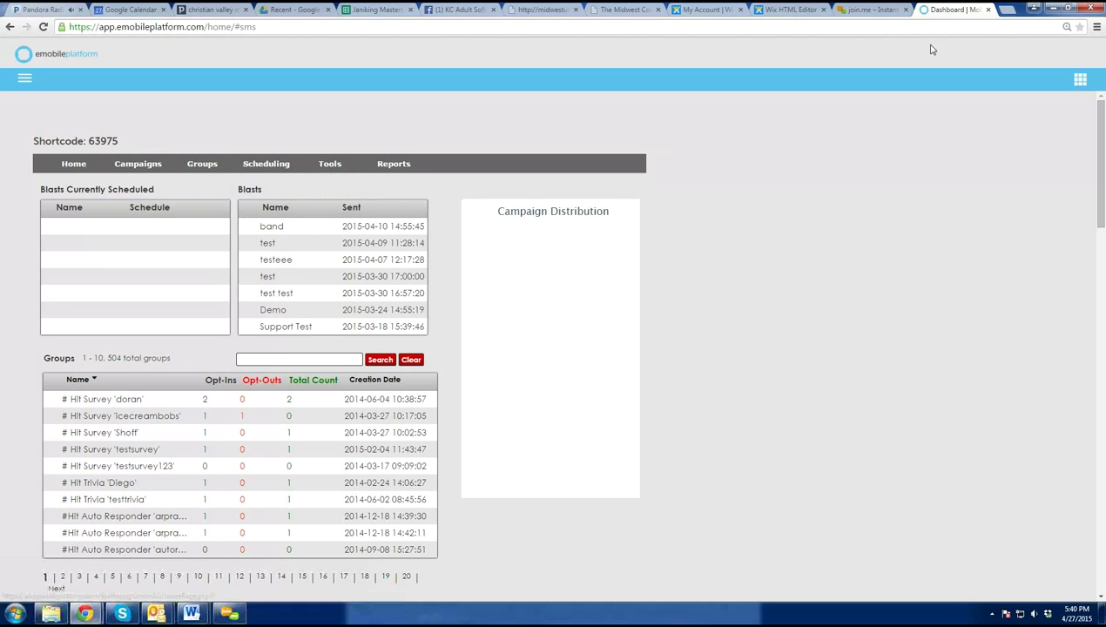
- Log in as 1st Bytes Computer Service and open its shortcode 72727 Marketing Platform dashboard
{"action": "left_click", "coordinate": [1082, 83]}
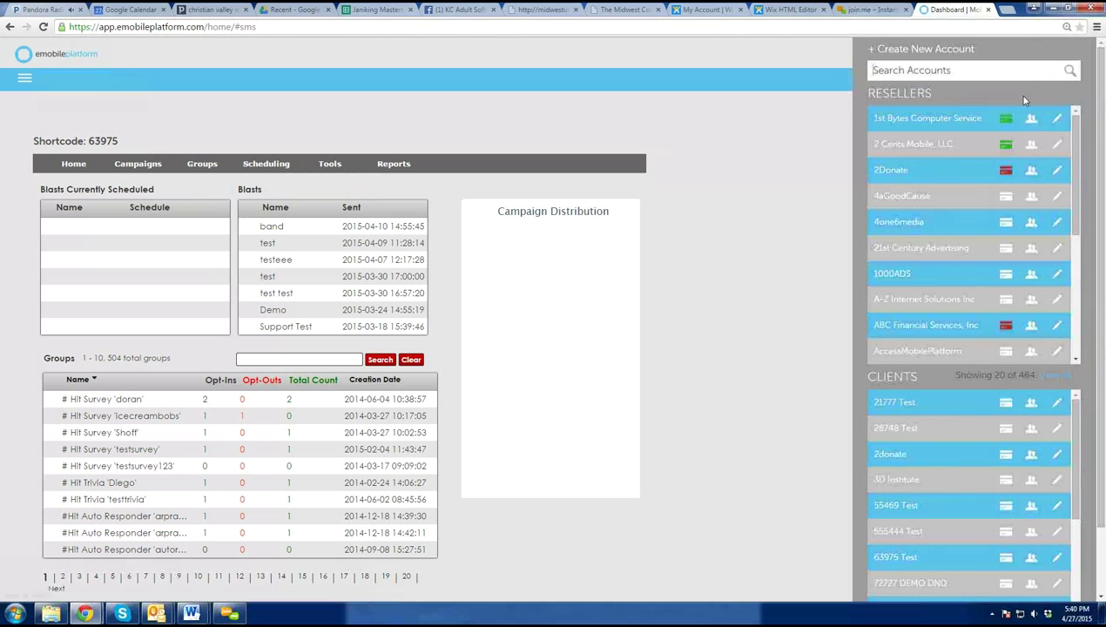
{"action": "left_click", "coordinate": [1031, 120]}
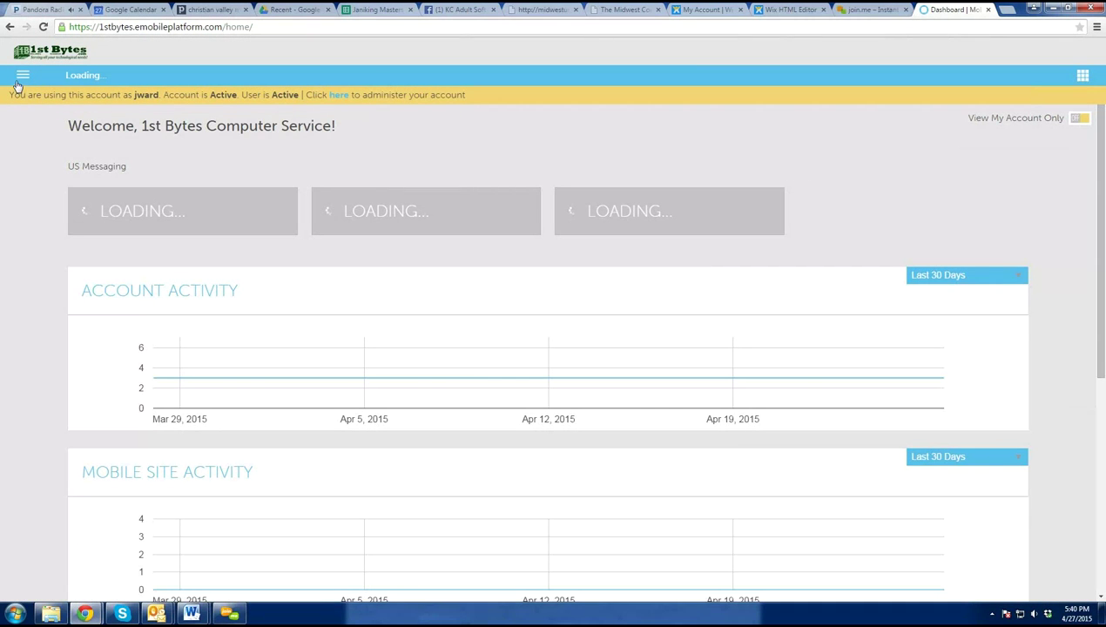
{"action": "left_click", "coordinate": [19, 78]}
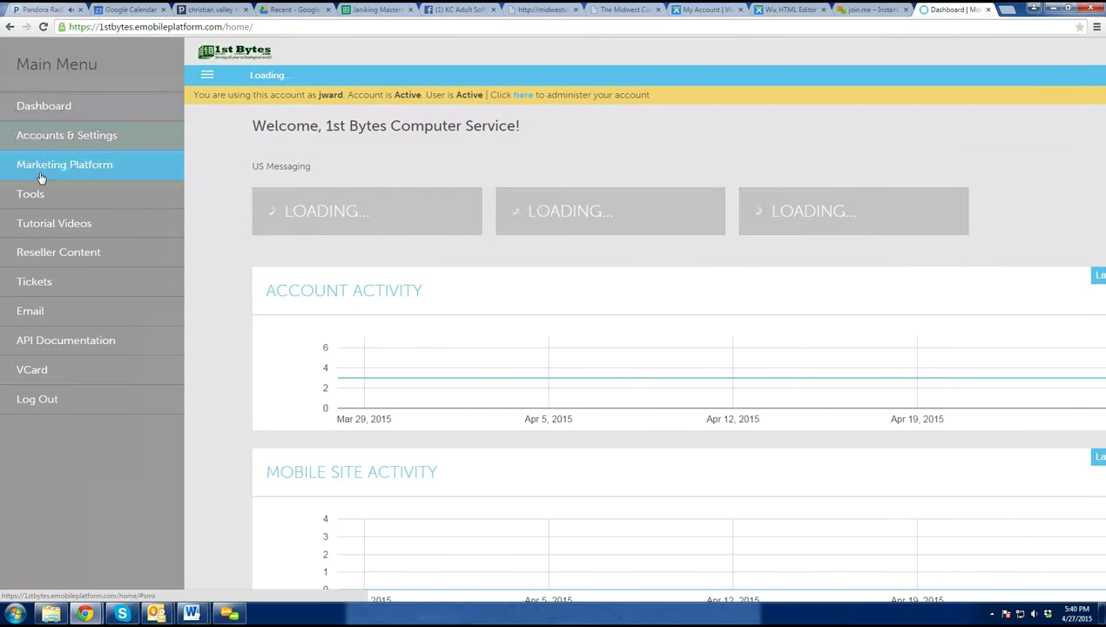
{"action": "left_click", "coordinate": [40, 175]}
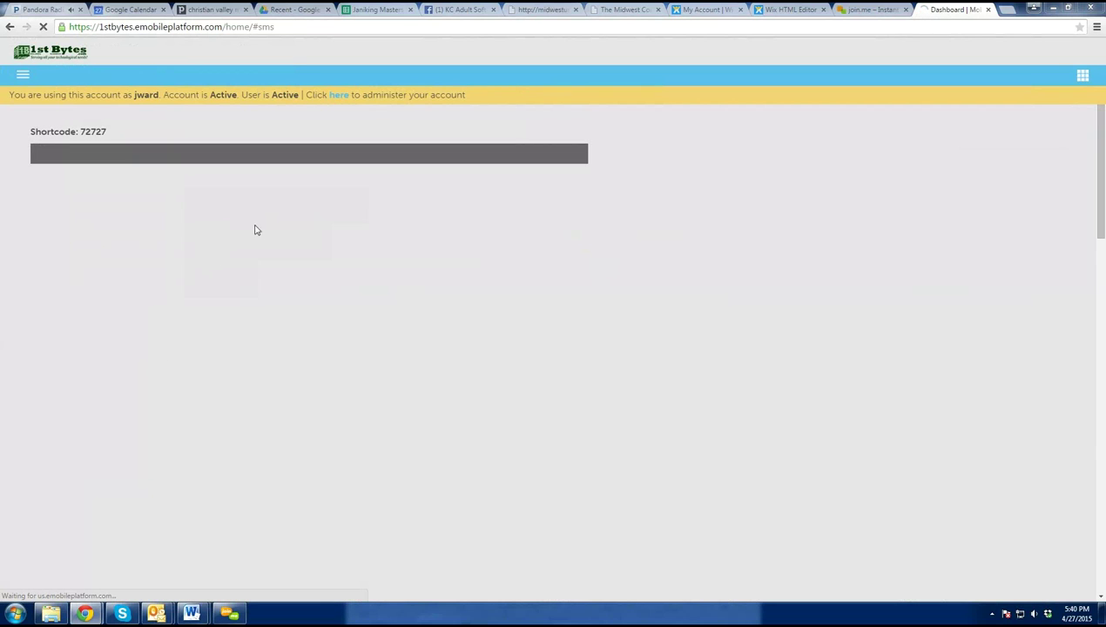
{"action": "mouse_move", "coordinate": [136, 155]}
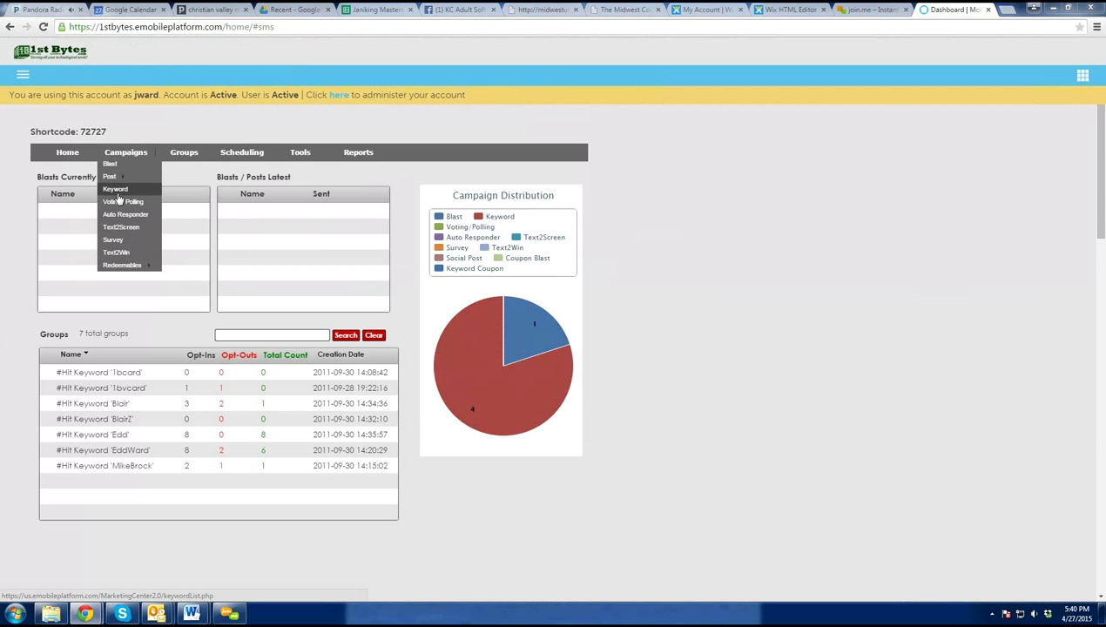
{"action": "left_click", "coordinate": [22, 74]}
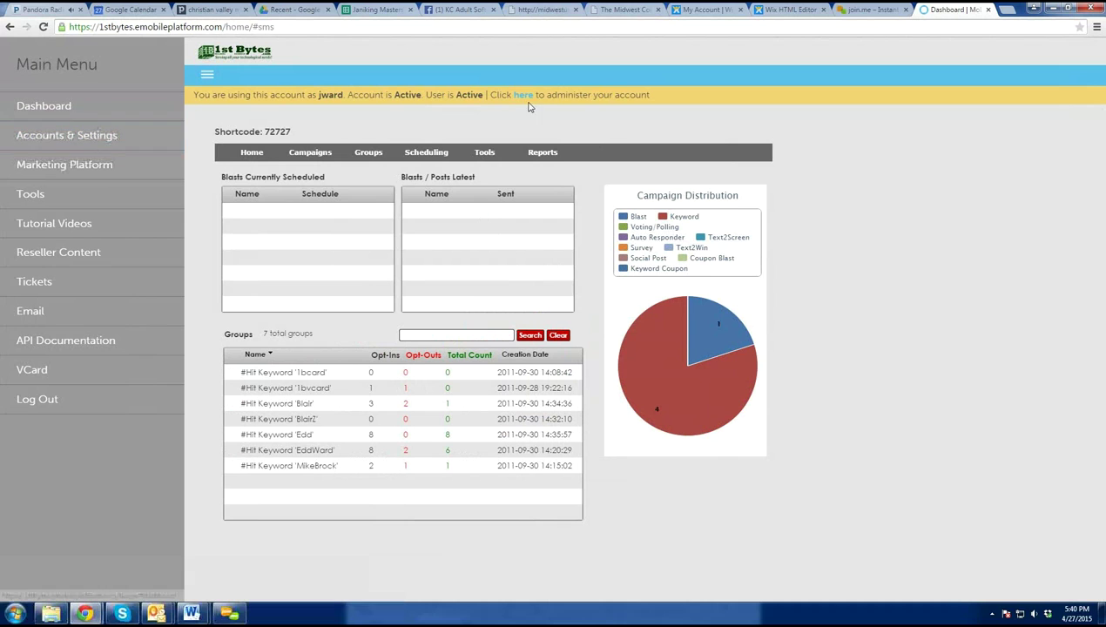
- Revert from 1st Bytes to the administrator's own eMobilePlatform account via the banner link
{"action": "left_click", "coordinate": [523, 98]}
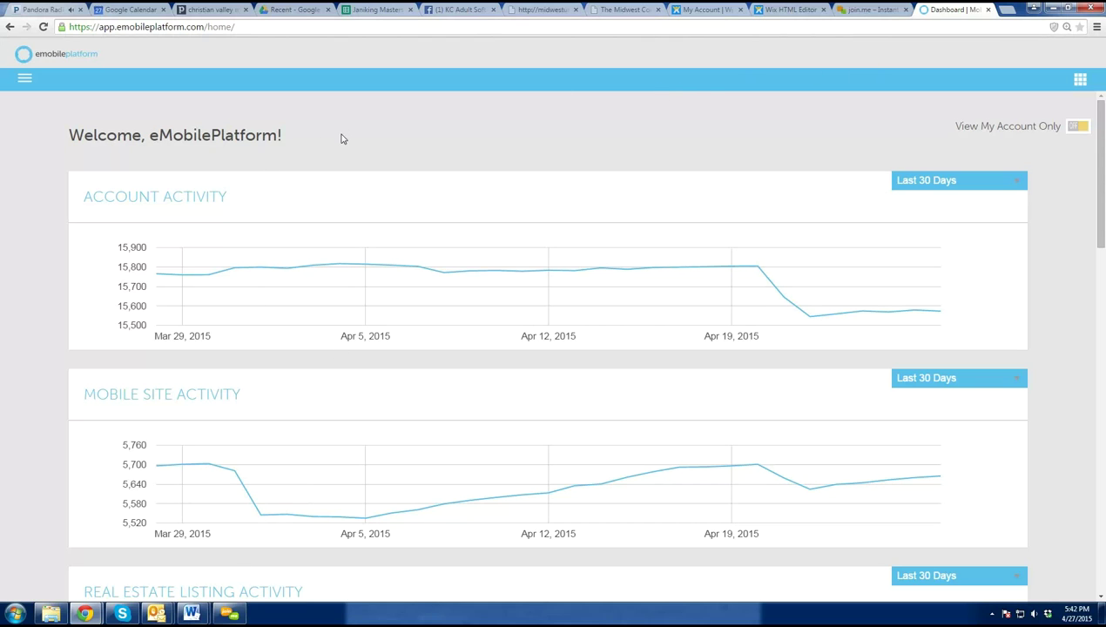
- Briefly enter 1st Bytes and revert, then log in as the 21777 Test client account
{"action": "left_click", "coordinate": [23, 81]}
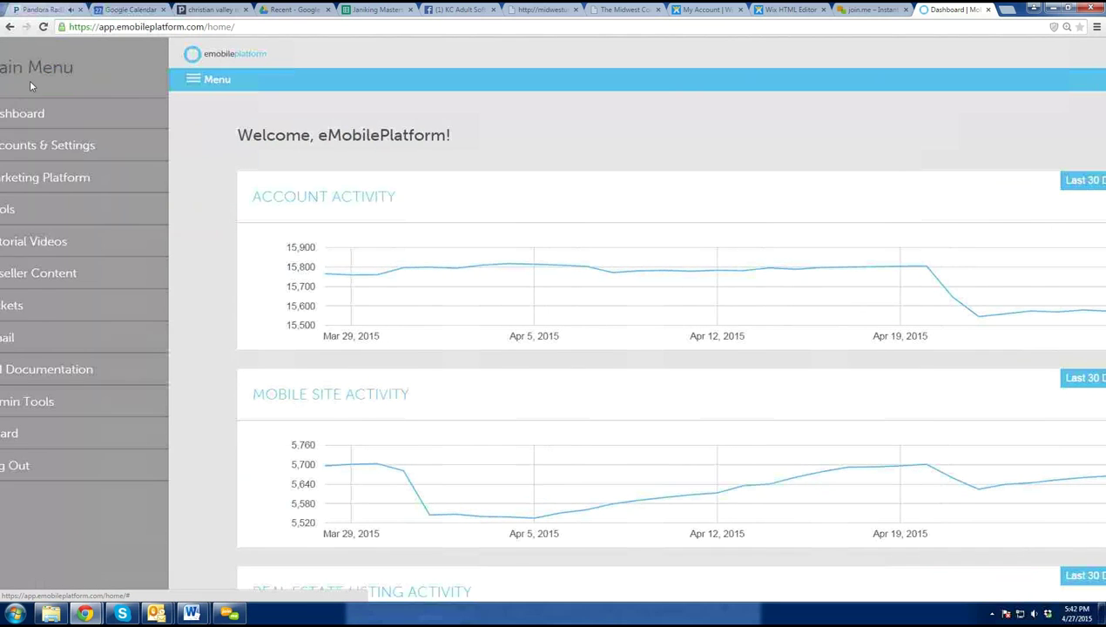
{"action": "left_click", "coordinate": [1004, 103]}
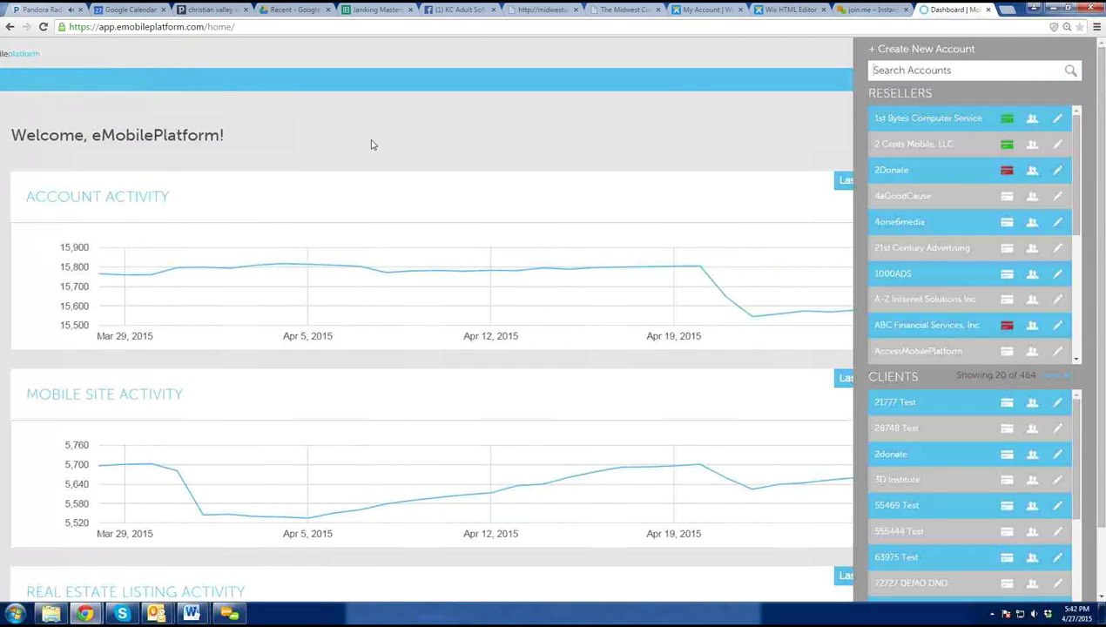
{"action": "left_click", "coordinate": [1033, 120]}
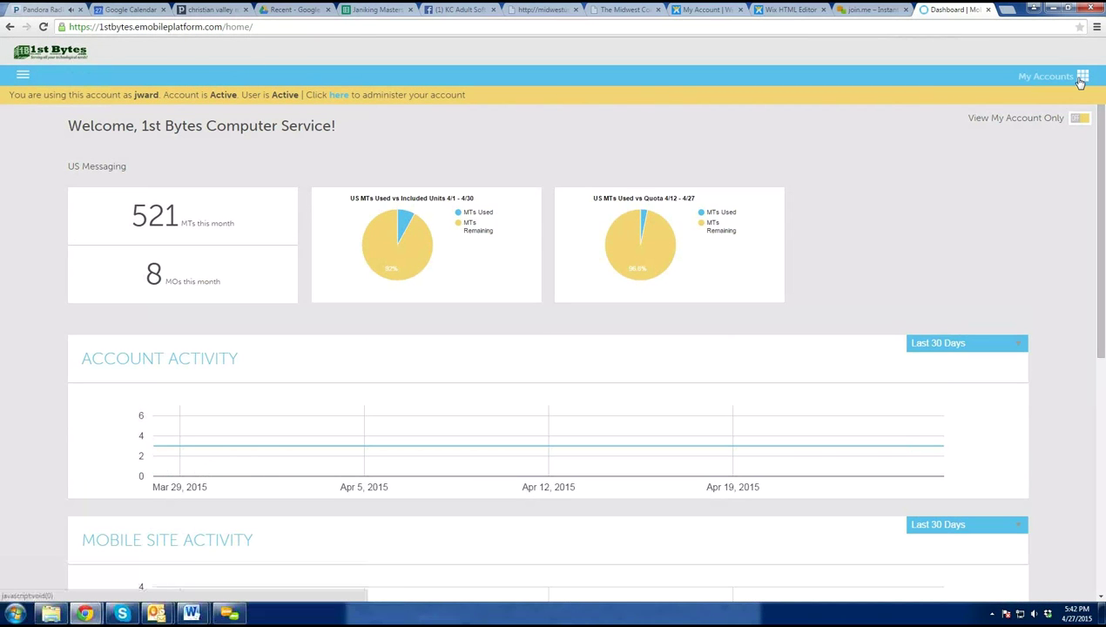
{"action": "left_click", "coordinate": [1082, 76]}
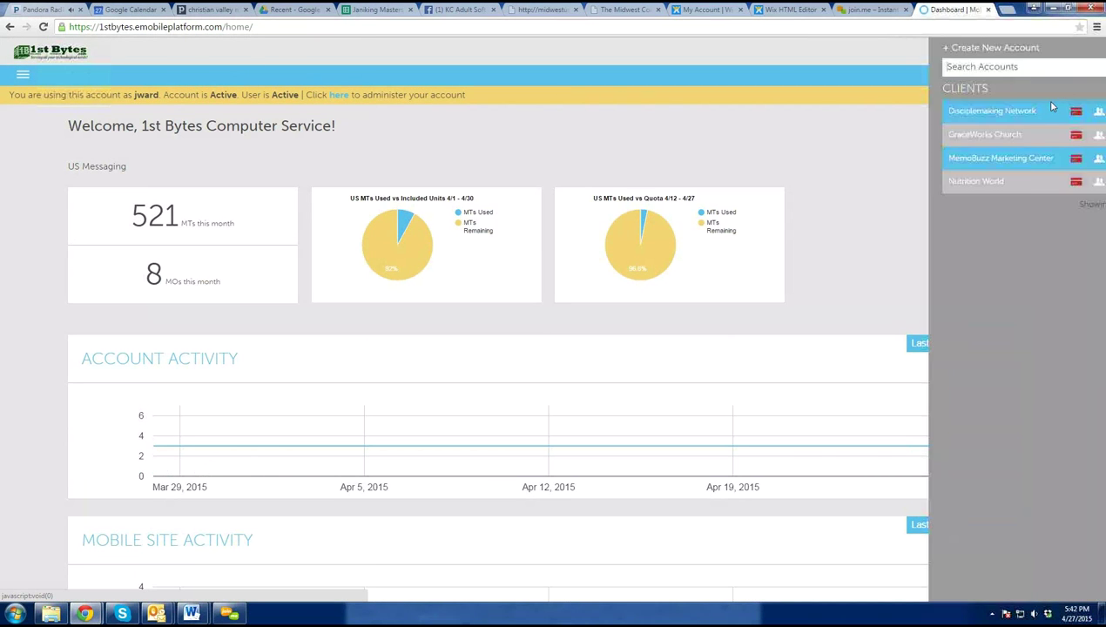
{"action": "left_click", "coordinate": [341, 97]}
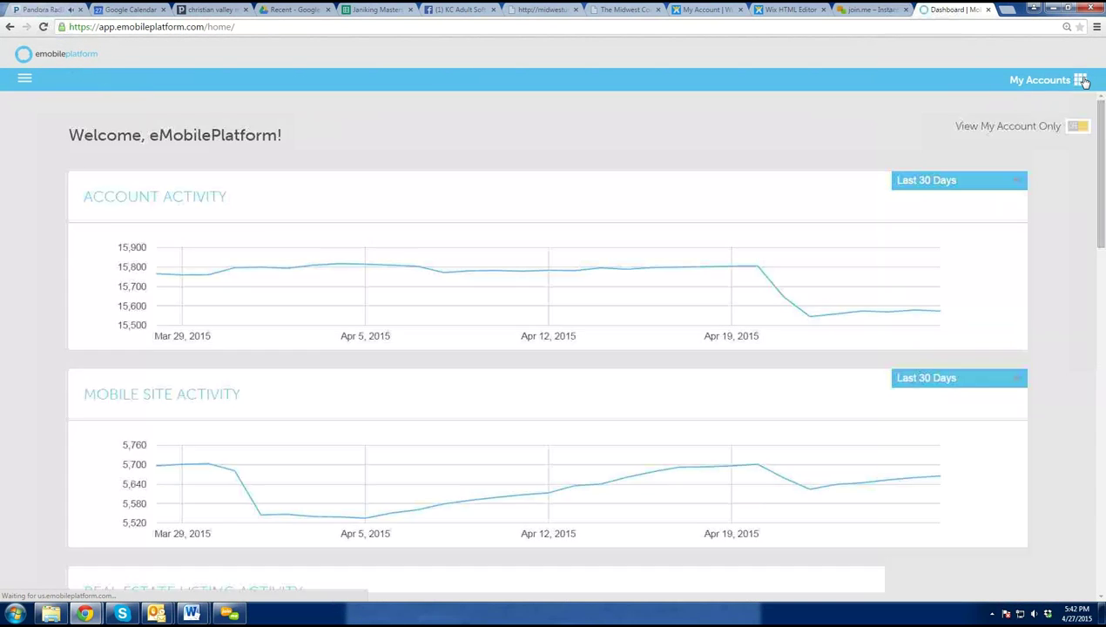
{"action": "left_click", "coordinate": [1081, 80]}
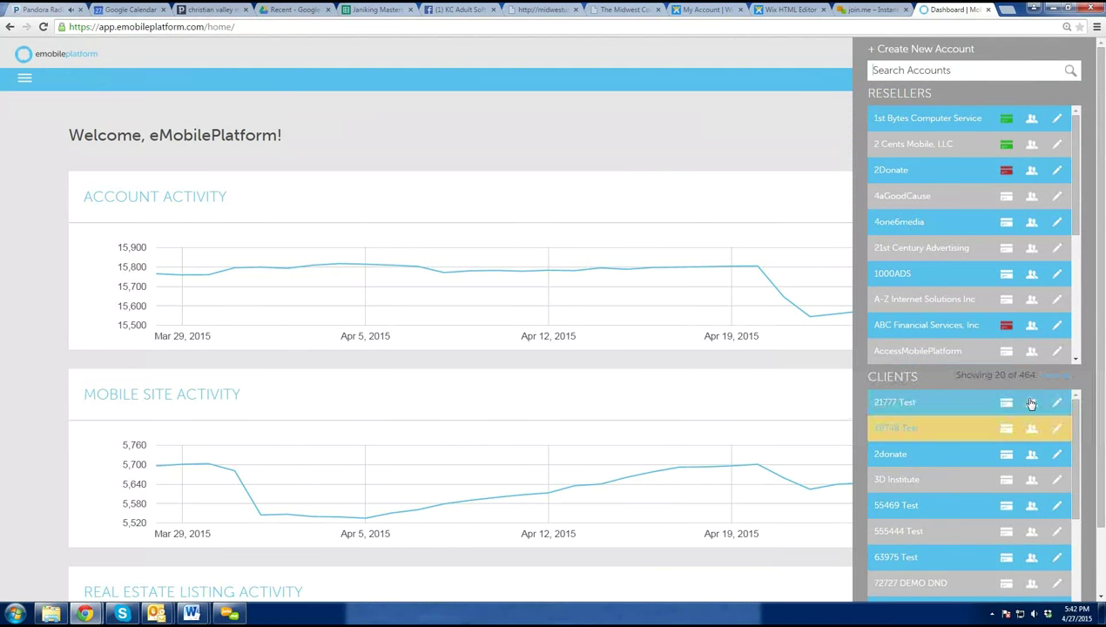
{"action": "left_click", "coordinate": [1033, 405]}
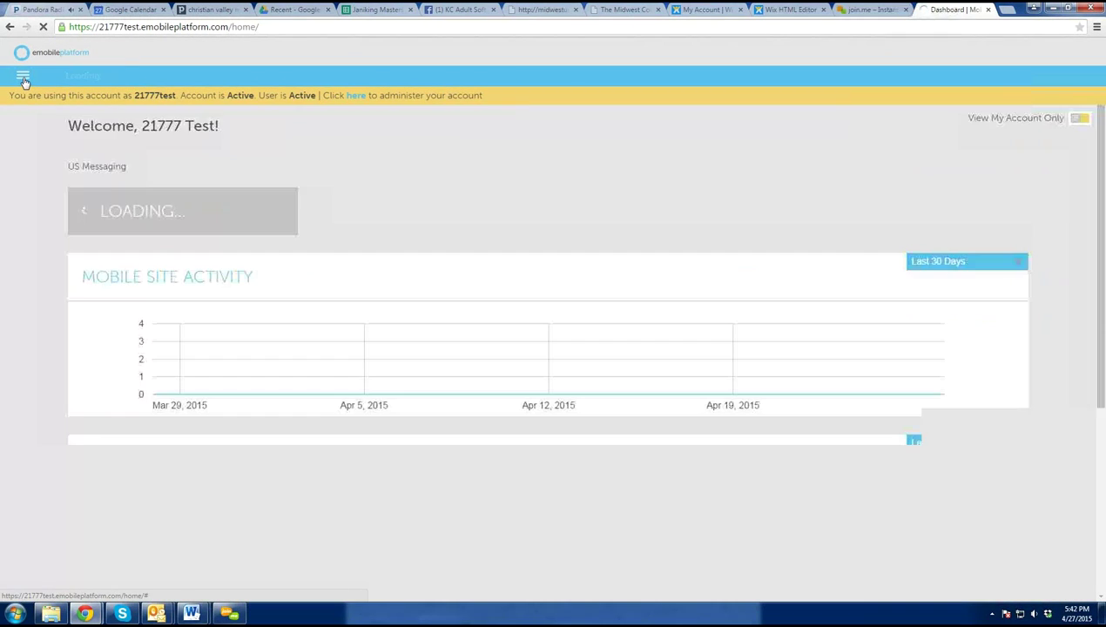
- Go to Marketing Platform, Campaigns > Blast, and create a new blast
{"action": "left_click", "coordinate": [24, 78]}
{"action": "left_click", "coordinate": [47, 174]}
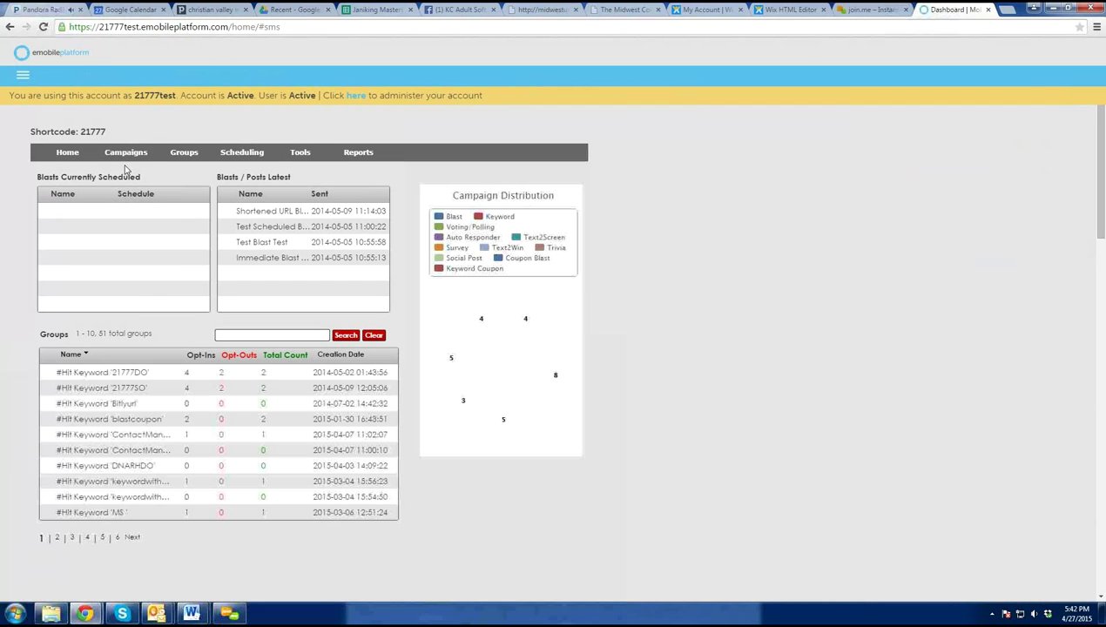
{"action": "mouse_move", "coordinate": [122, 156]}
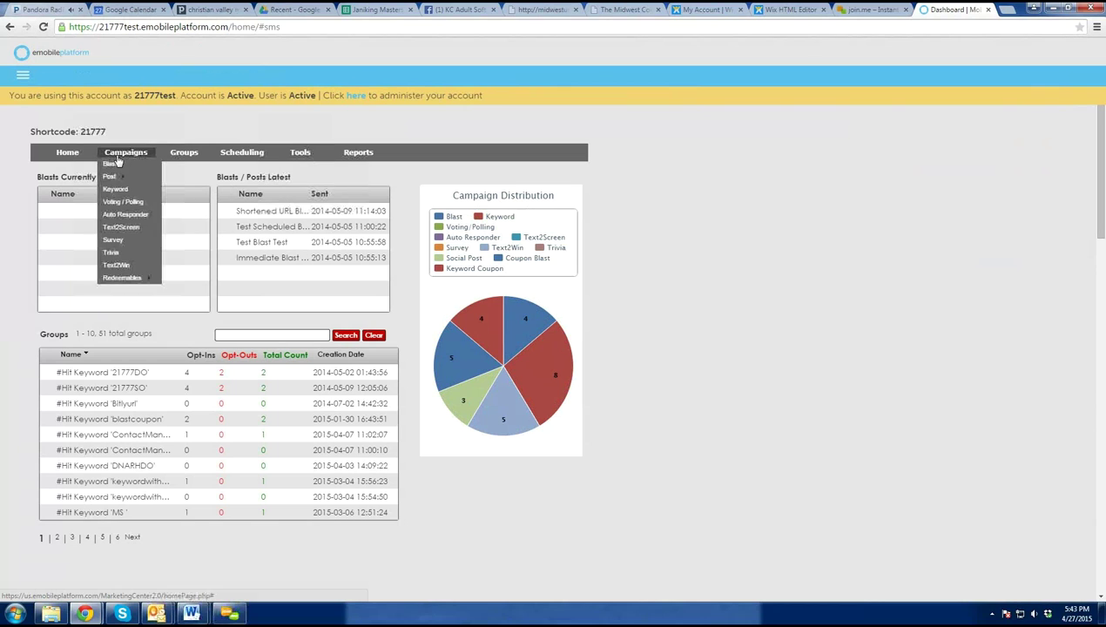
{"action": "left_click", "coordinate": [111, 165]}
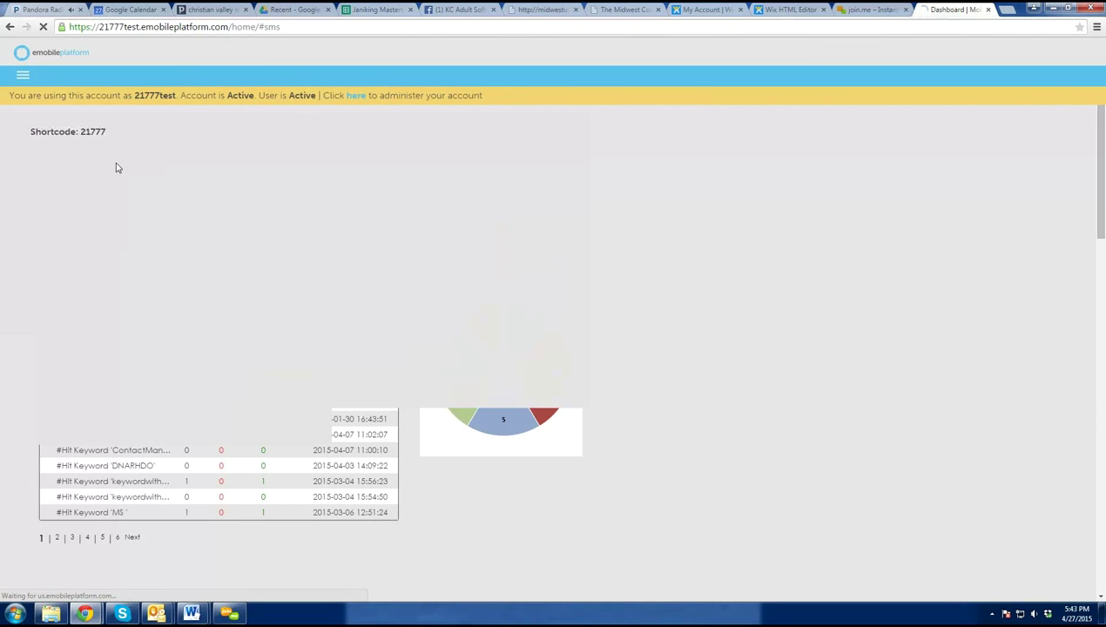
{"action": "left_click", "coordinate": [55, 178]}
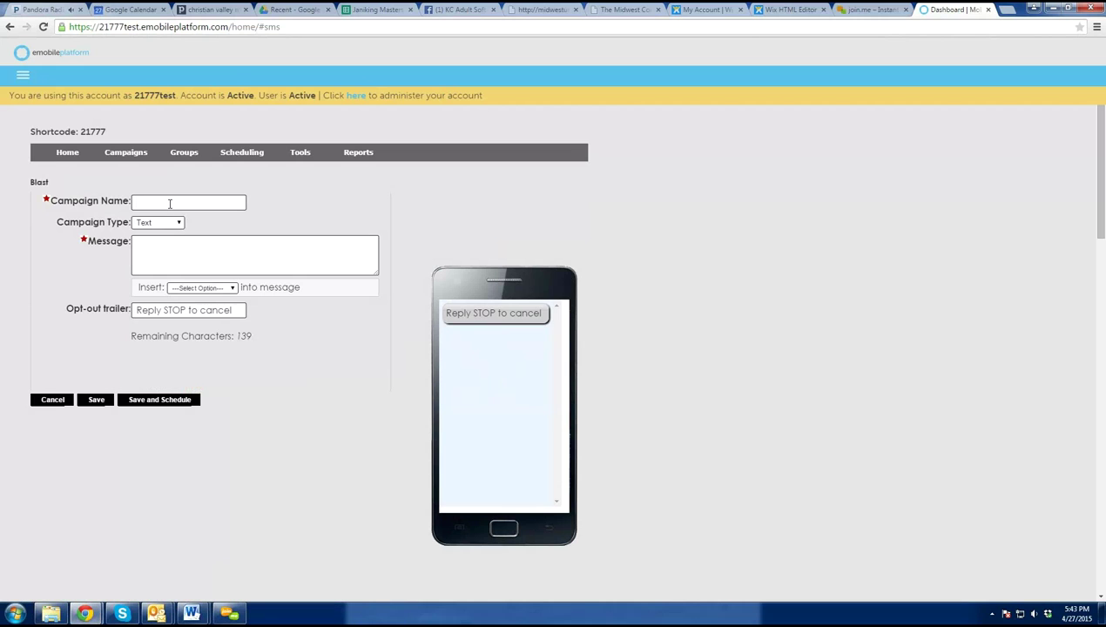
- Enter a test campaign name and the Lilly811 Massage Therapy 20%-off message with a callback number
{"action": "type", "text": "Lorna te"}
{"action": "type", "text": "Lilly"}
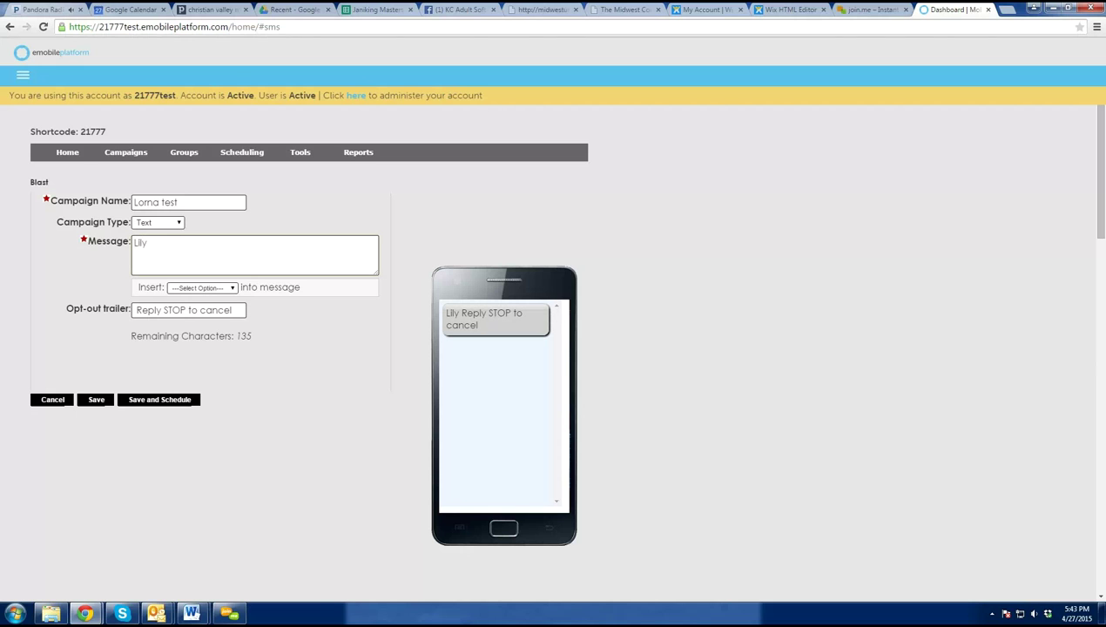
{"action": "type", "text": "811 Massage "}
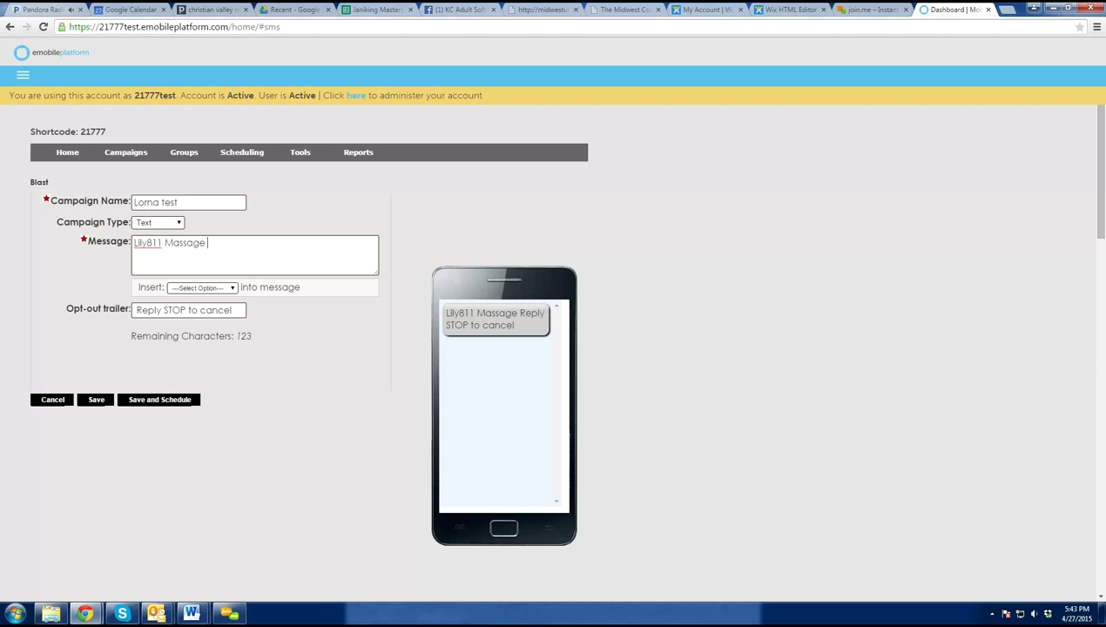
{"action": "type", "text": "Therapy:"}
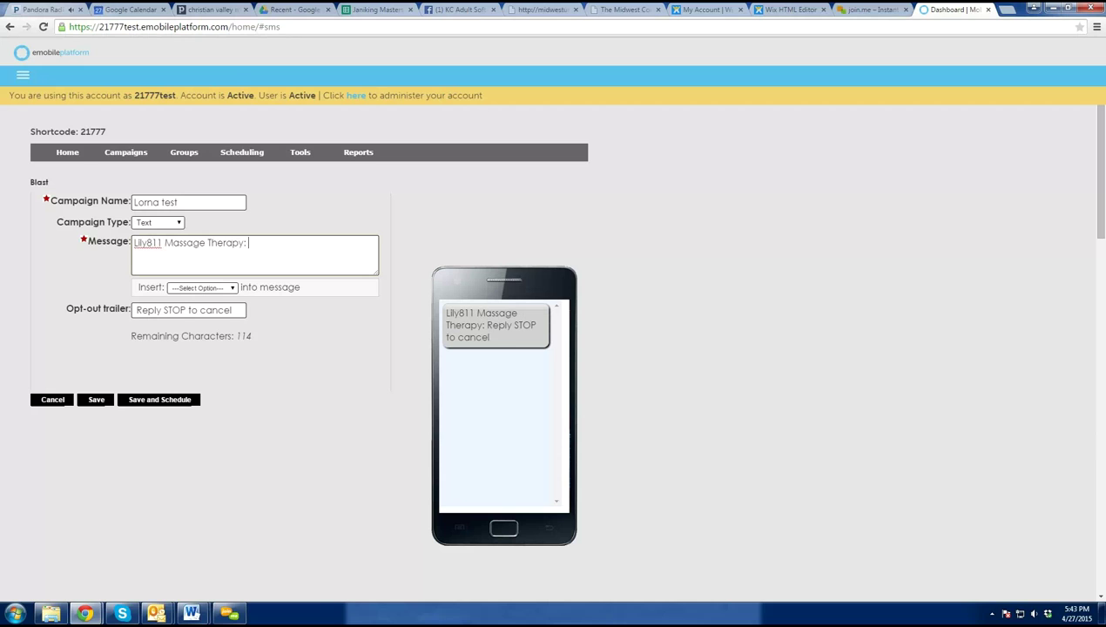
{"action": "type", "text": "Schedule your"}
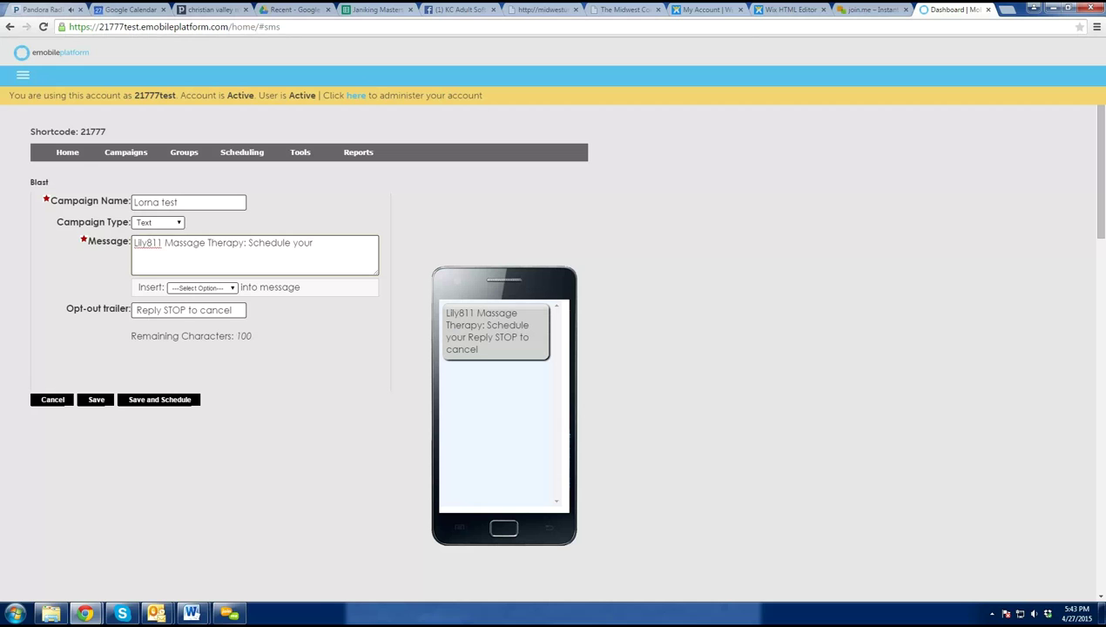
{"action": "type", "text": "massage this w"}
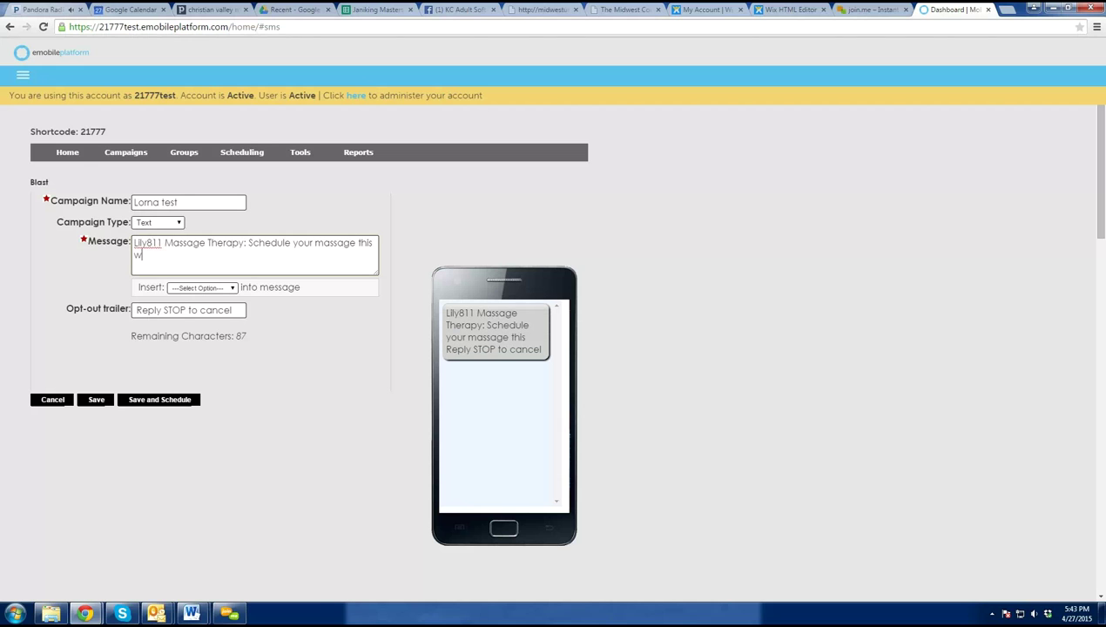
{"action": "type", "text": "eek and get your "}
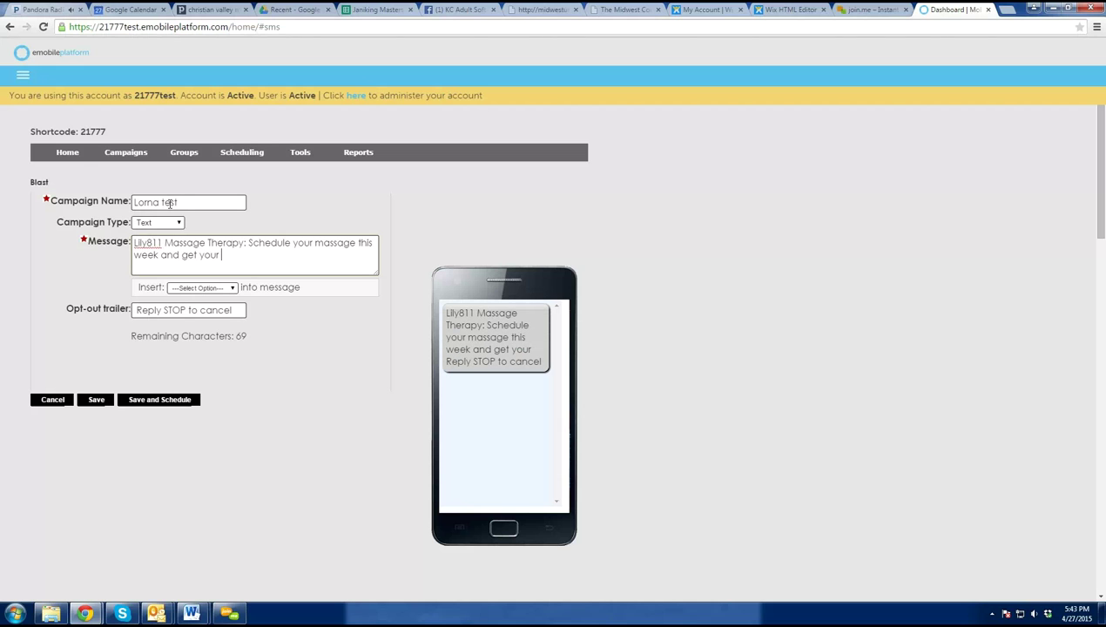
{"action": "type", "text": "20% off"}
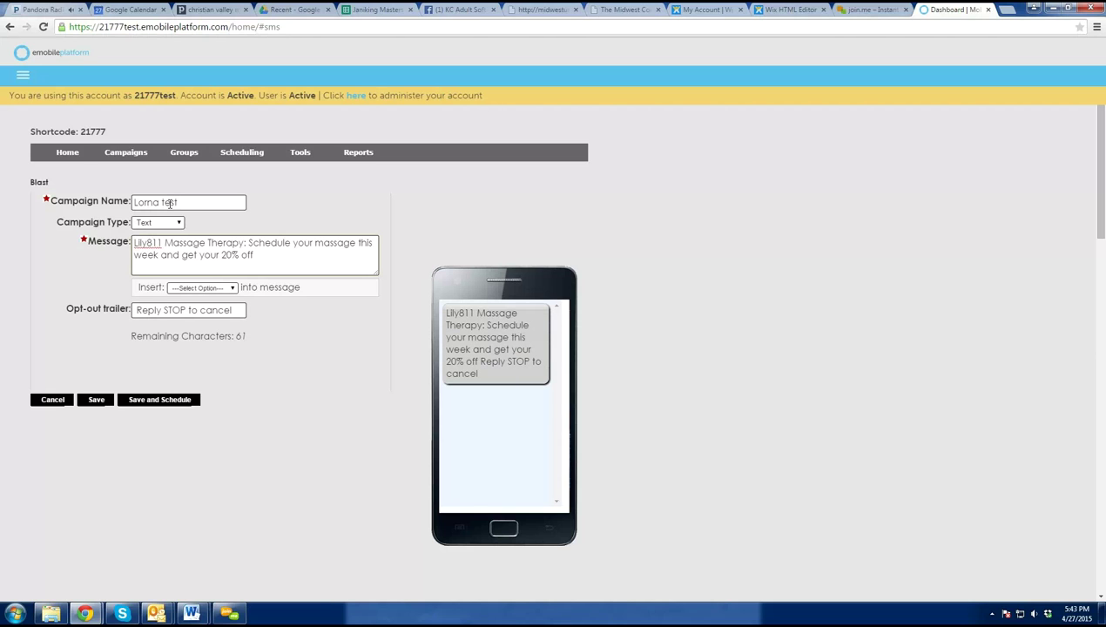
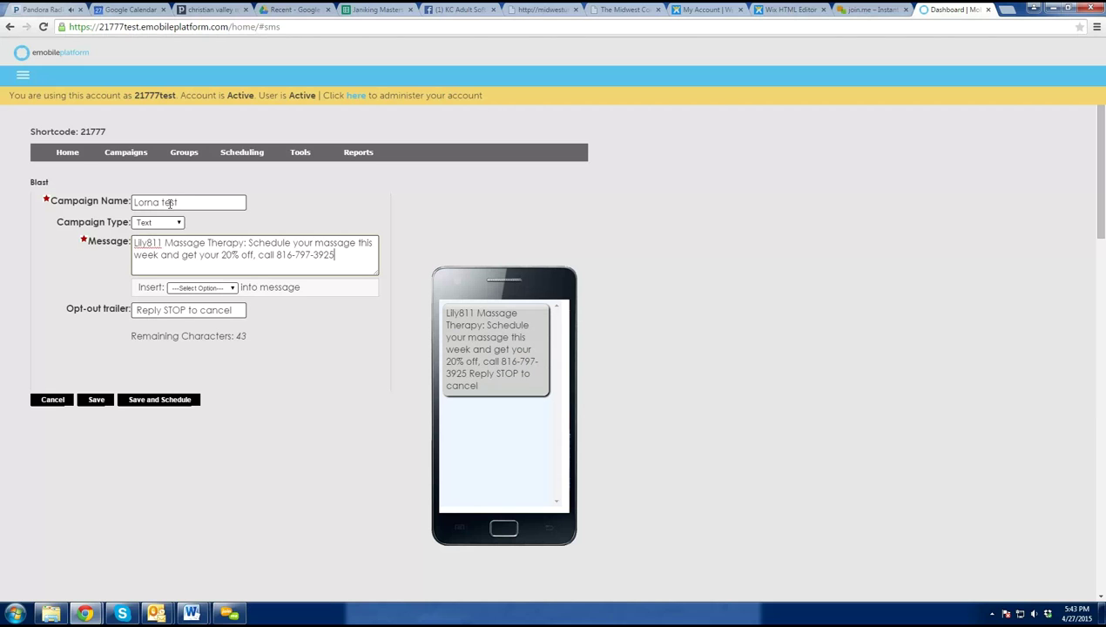
{"action": "type", "text": " or click here to read more,"}
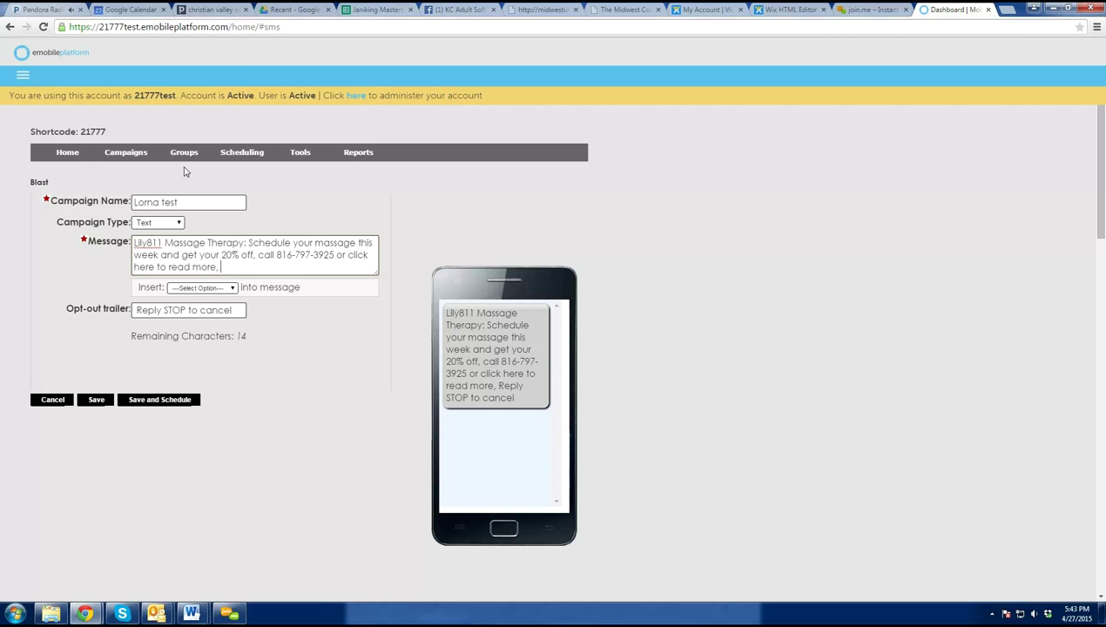
{"action": "left_click", "coordinate": [202, 287]}
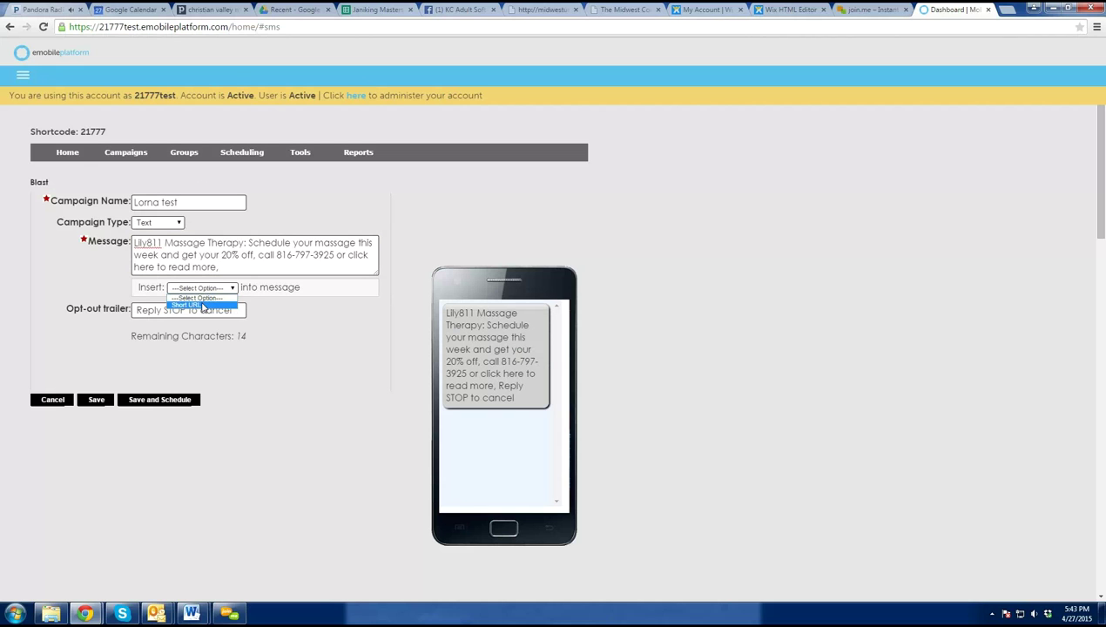
{"action": "left_click", "coordinate": [203, 305]}
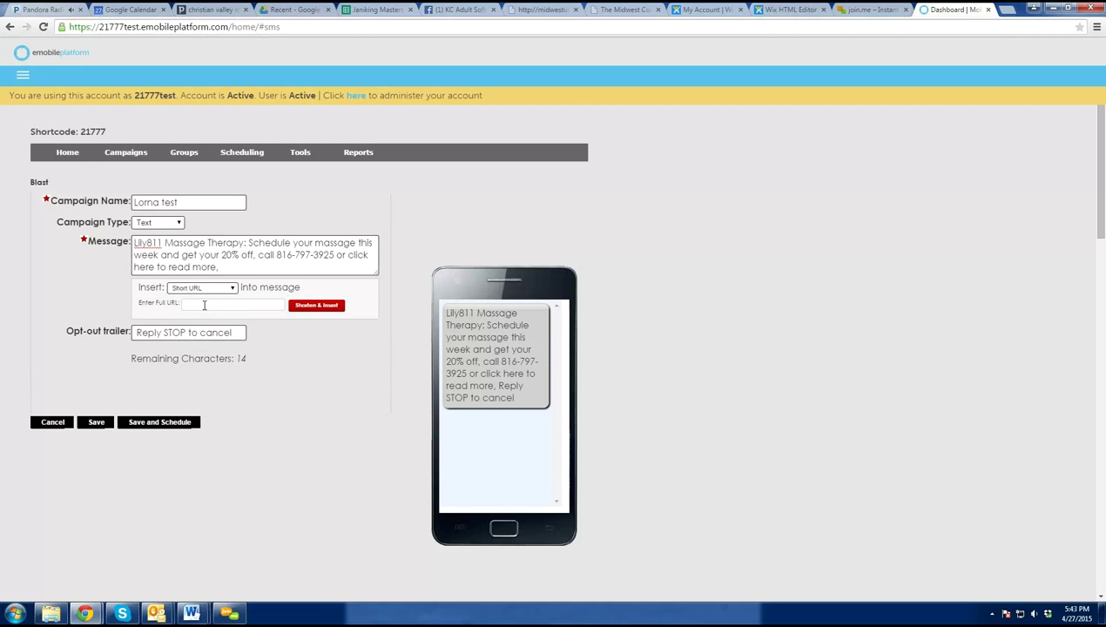
{"action": "left_click", "coordinate": [204, 305]}
{"action": "type", "text": "www.lilly811.com"}
{"action": "left_click", "coordinate": [306, 306]}
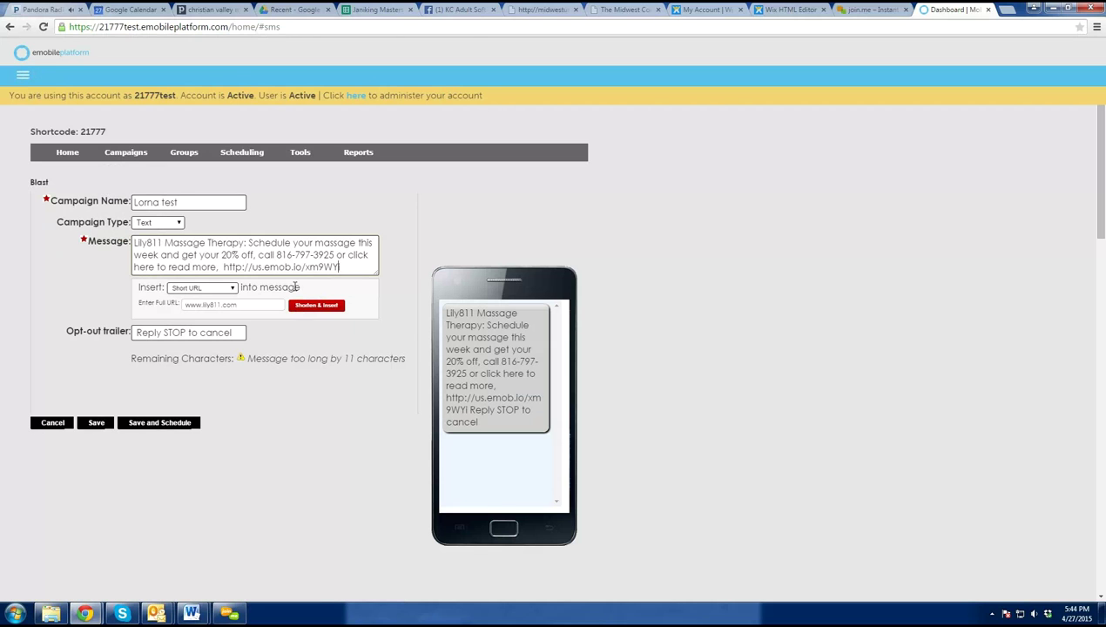
{"action": "left_click", "coordinate": [224, 267]}
{"action": "key", "text": "BackSpace"}
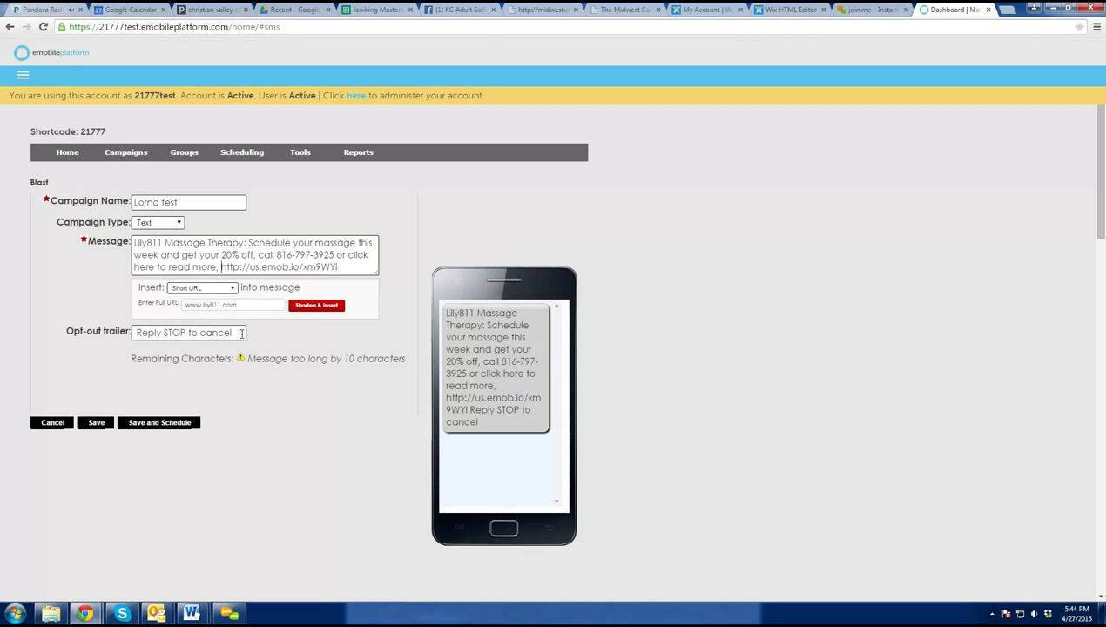
{"action": "left_click_drag", "start_coordinate": [233, 331], "coordinate": [164, 332]}
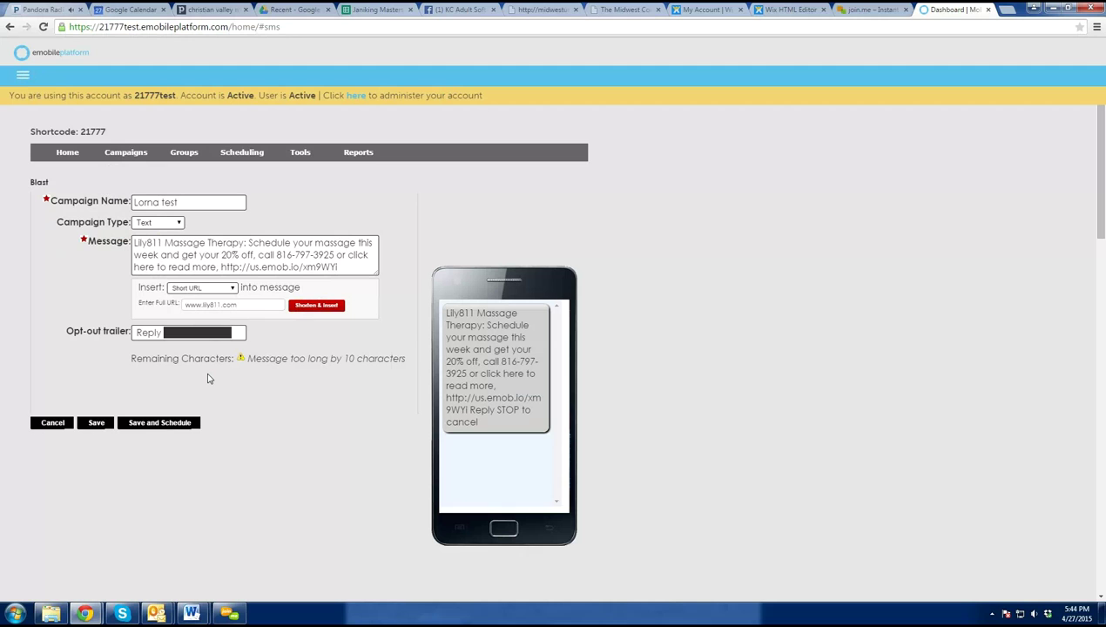
{"action": "type", "text": "STOP 2"}
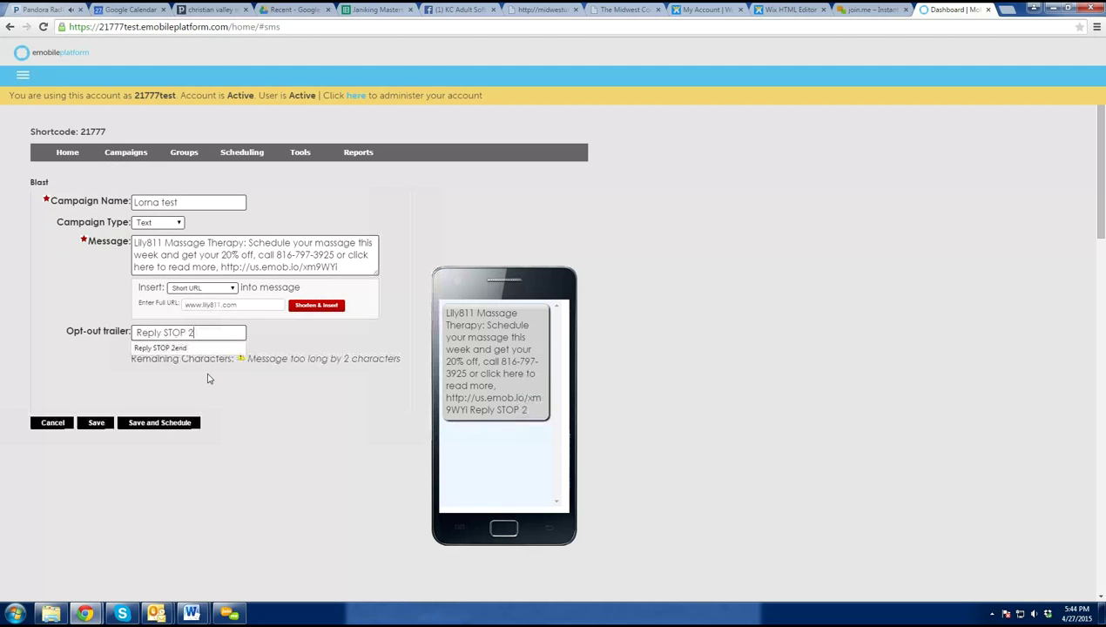
{"action": "type", "text": "end"}
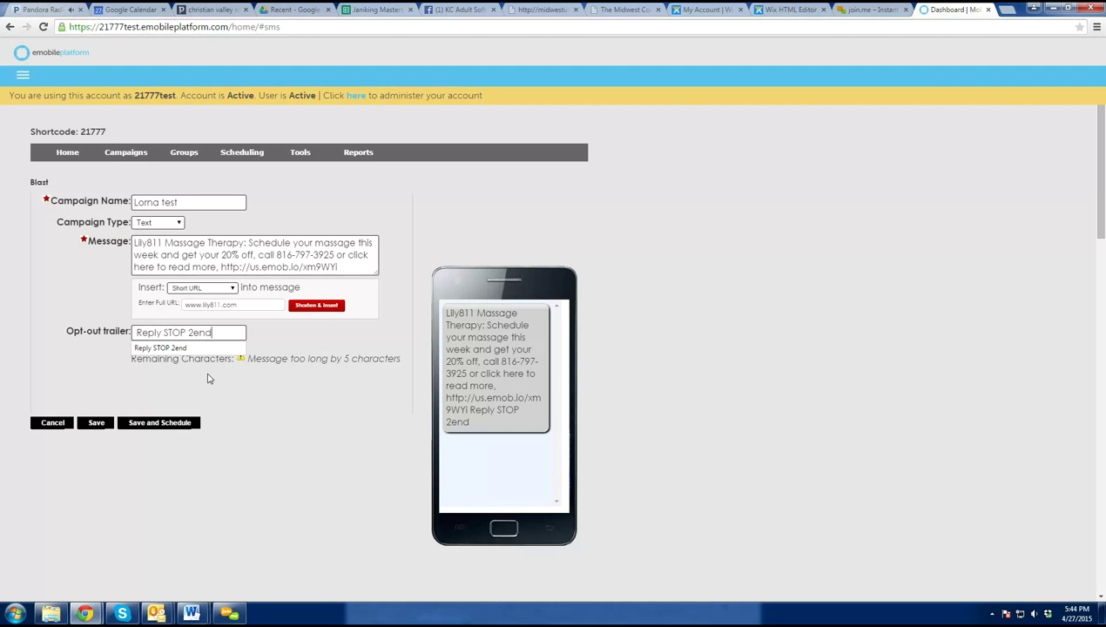
{"action": "left_click", "coordinate": [336, 268]}
{"action": "left_click_drag", "start_coordinate": [336, 267], "coordinate": [222, 267]}
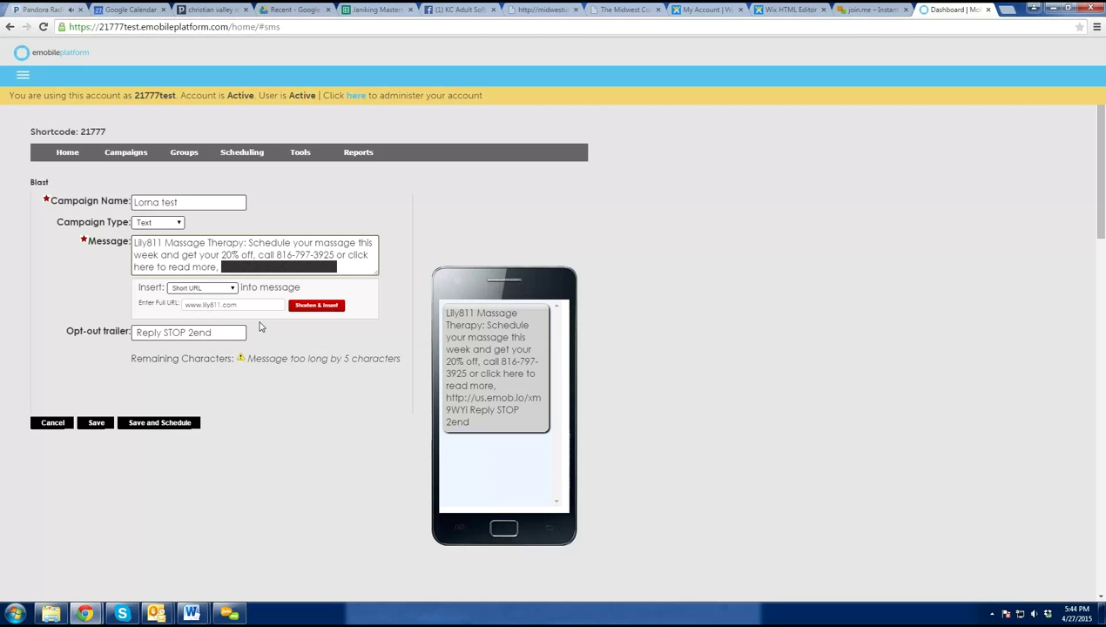
{"action": "type", "text": "www.lilly"}
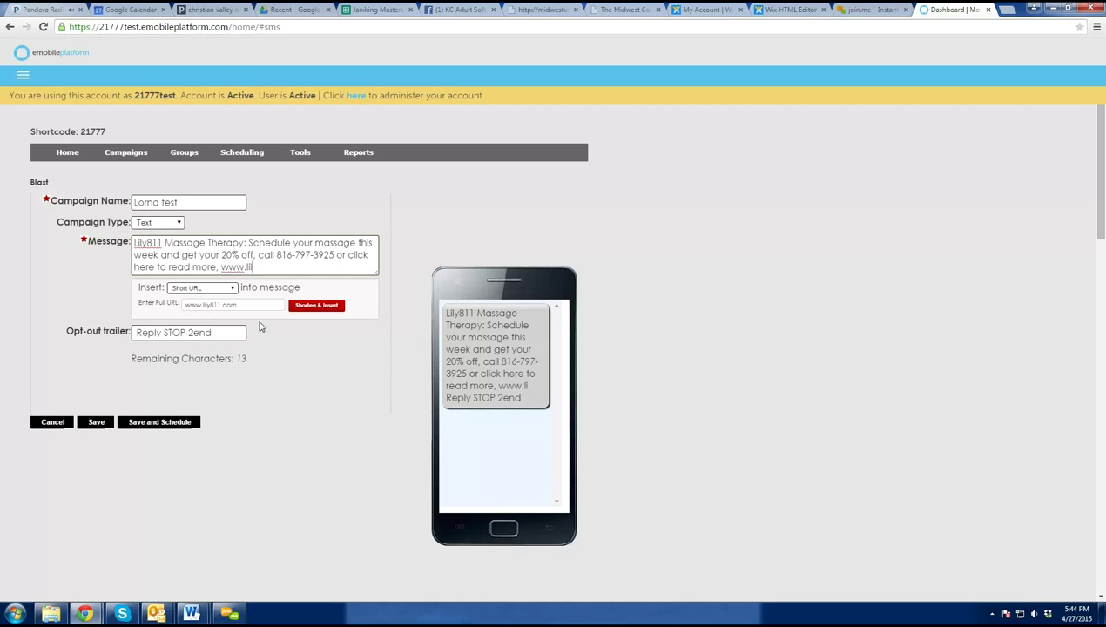
{"action": "type", "text": "811.com"}
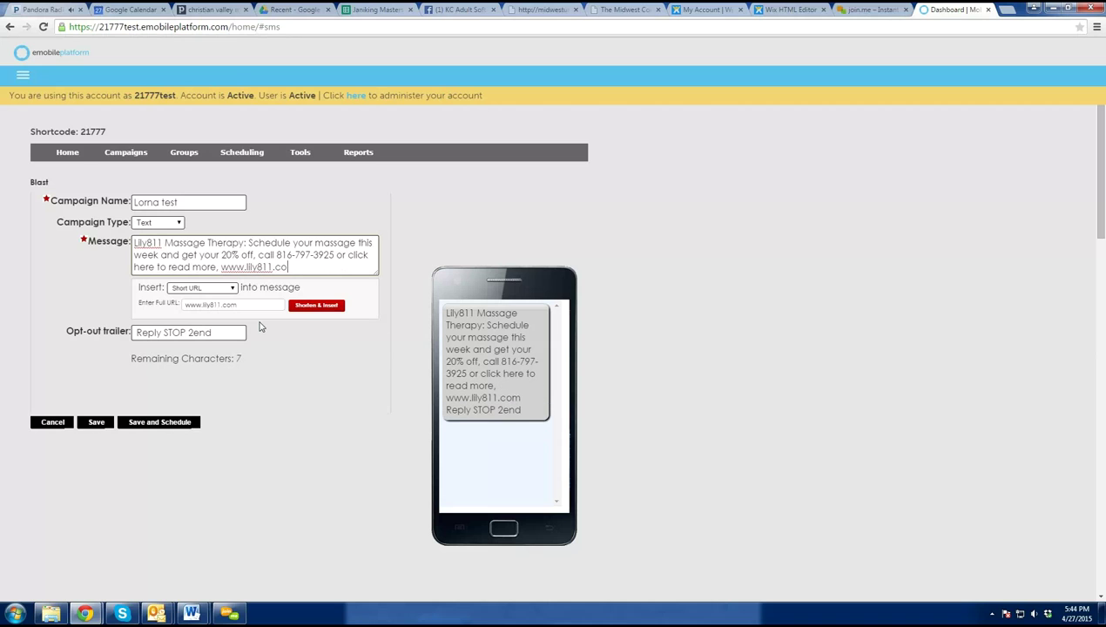
{"action": "left_click", "coordinate": [318, 254]}
- Save the blast and send a test blast to a mobile phone number
{"action": "left_click", "coordinate": [175, 423]}
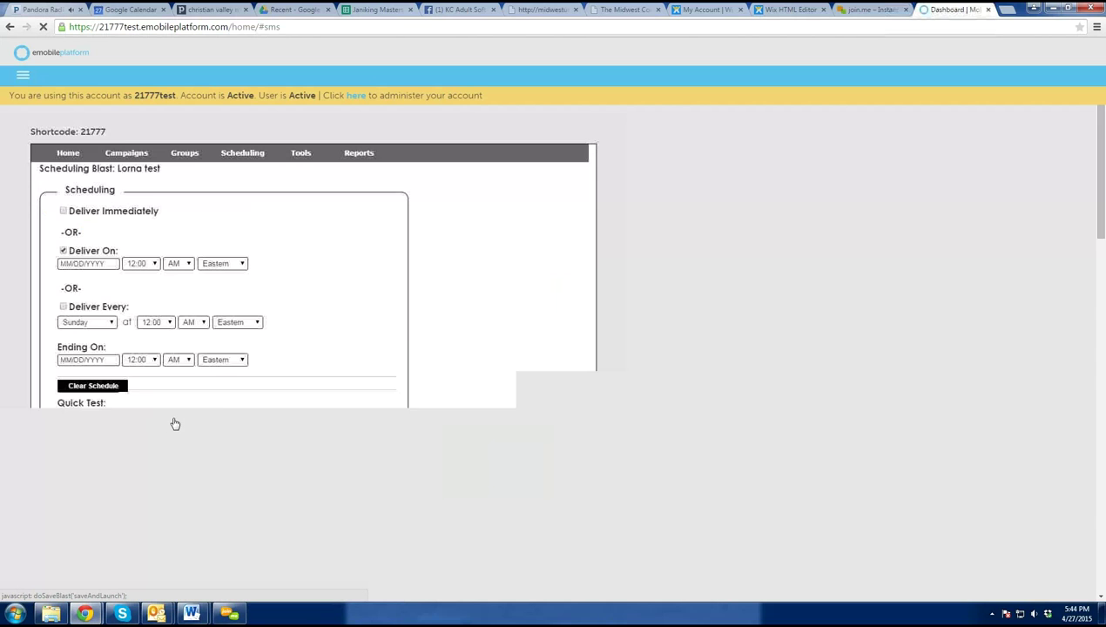
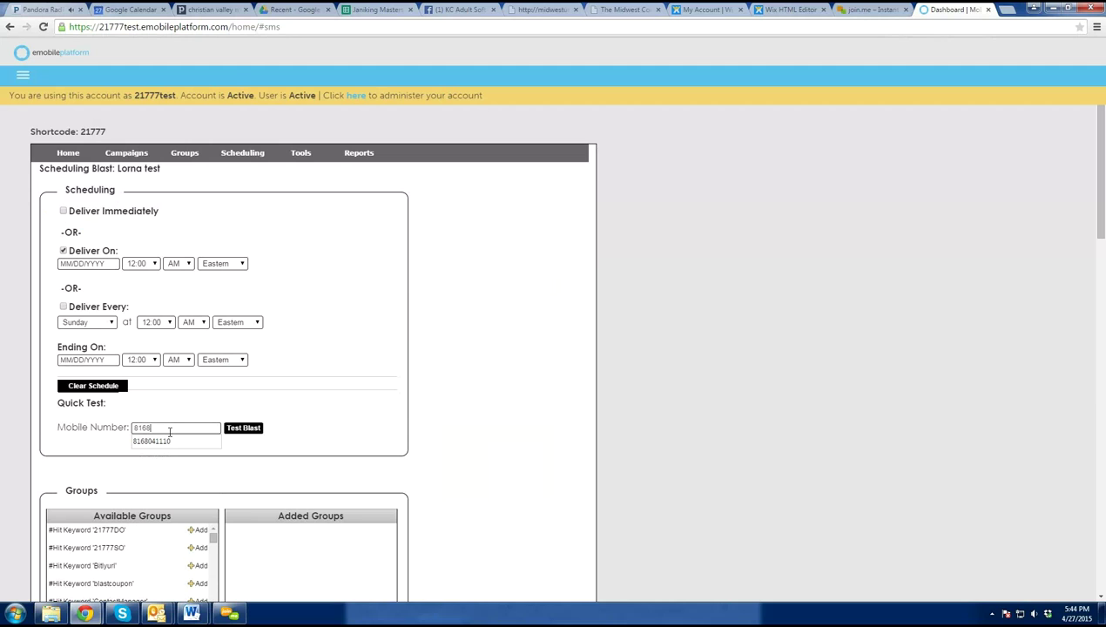
{"action": "left_click", "coordinate": [232, 427]}
- Schedule delivery for 04/28/2015 at 4:11 using Deliver On
{"action": "left_click", "coordinate": [62, 251]}
{"action": "left_click", "coordinate": [96, 264]}
{"action": "left_click", "coordinate": [133, 284]}
{"action": "left_click", "coordinate": [144, 263]}
{"action": "scroll", "coordinate": [135, 339], "scroll_direction": "down", "scroll_amount": 3}
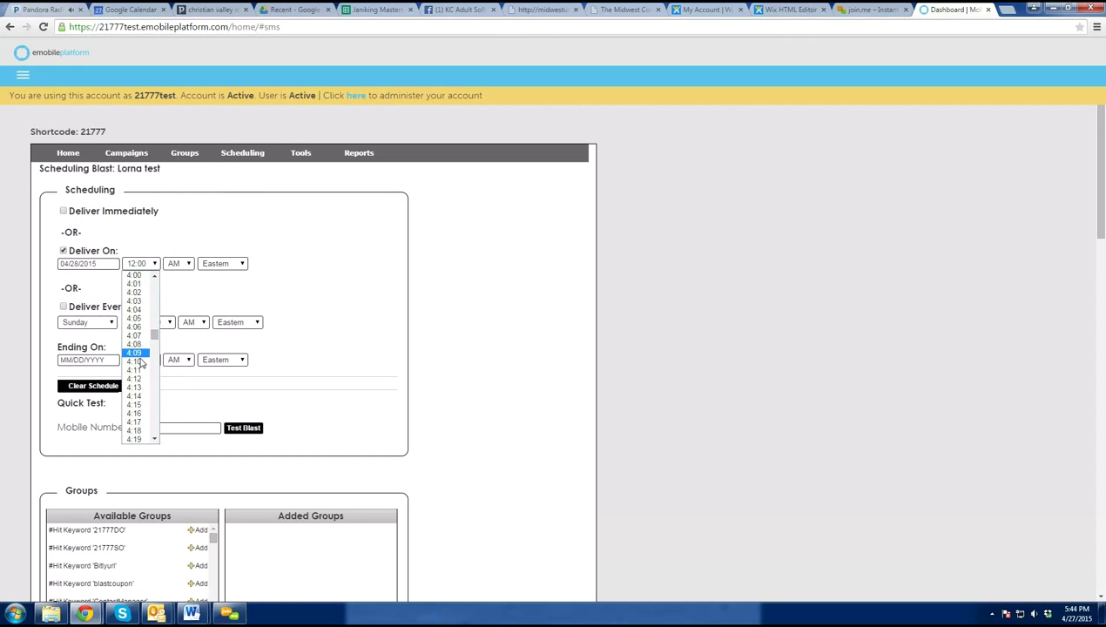
{"action": "key", "text": "Escape"}
{"action": "left_click", "coordinate": [179, 263]}
{"action": "left_click", "coordinate": [176, 283]}
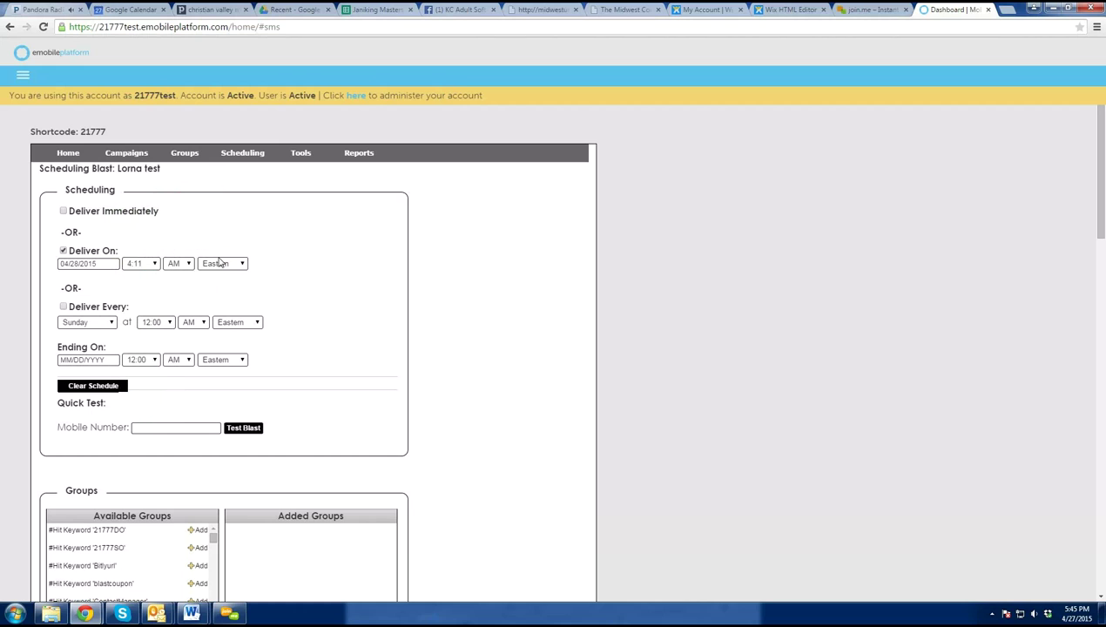
{"action": "left_click", "coordinate": [218, 262]}
{"action": "left_click", "coordinate": [319, 276]}
{"action": "scroll", "coordinate": [348, 290], "scroll_direction": "down", "scroll_amount": 3}
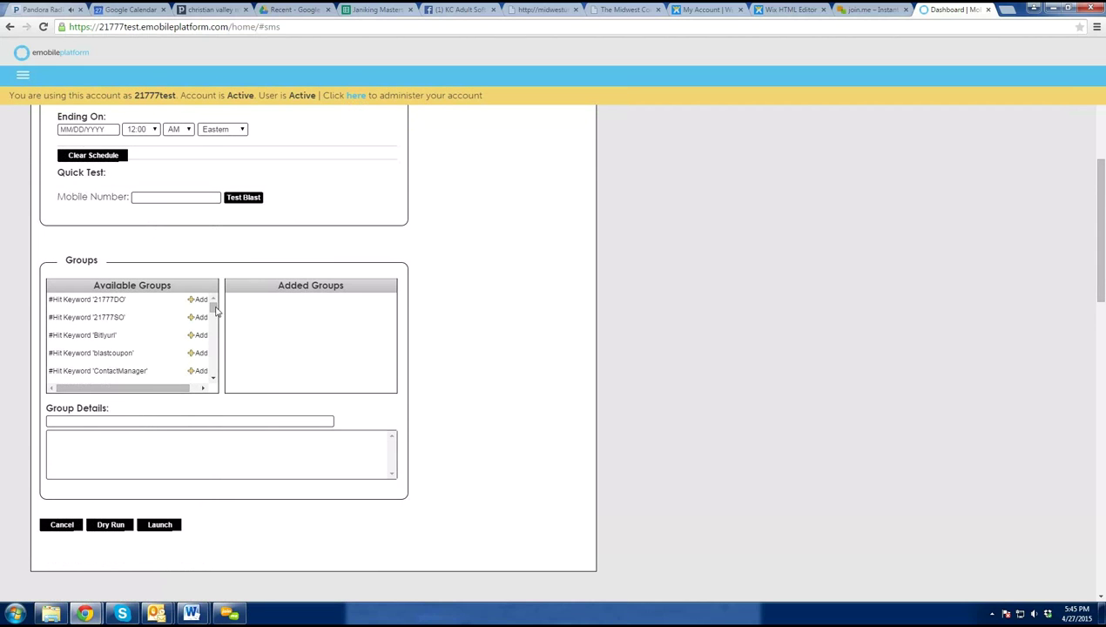
- Adjust the delivery time to 4:11 PM Central on 04/28/2015
{"action": "mouse_move", "coordinate": [213, 308]}
{"action": "left_mouse_down"}
{"action": "mouse_move", "coordinate": [214, 371]}
{"action": "mouse_move", "coordinate": [213, 303]}
{"action": "left_mouse_up"}
{"action": "scroll", "coordinate": [217, 307], "scroll_direction": "down", "scroll_amount": 1}
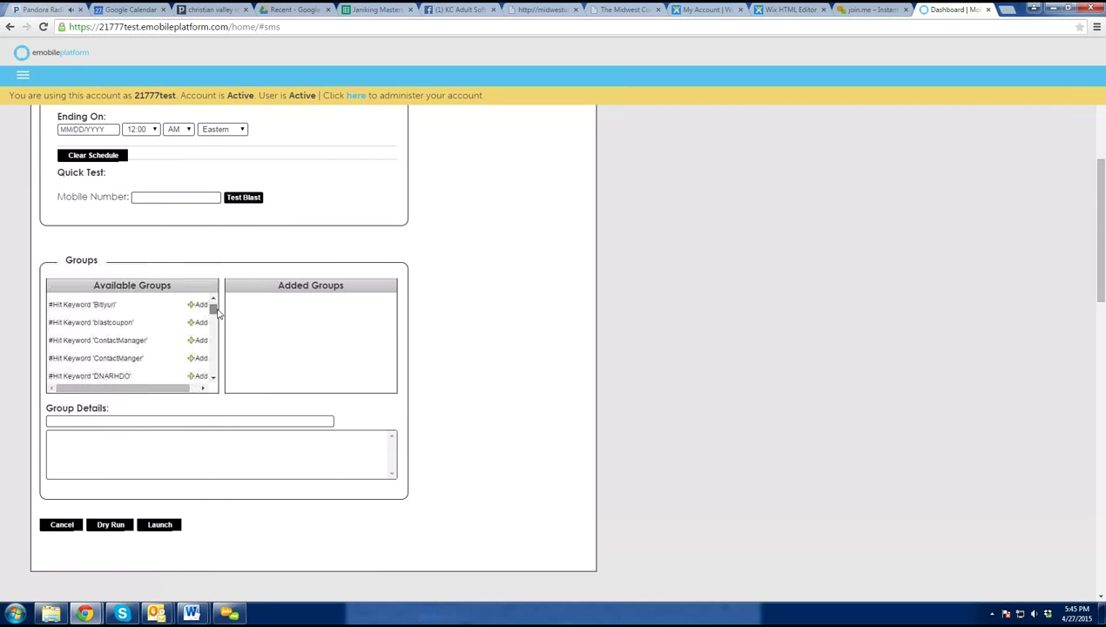
{"action": "left_click", "coordinate": [103, 324]}
{"action": "left_click_drag", "start_coordinate": [214, 312], "coordinate": [214, 324]}
{"action": "scroll", "coordinate": [214, 324], "scroll_direction": "down", "scroll_amount": 3}
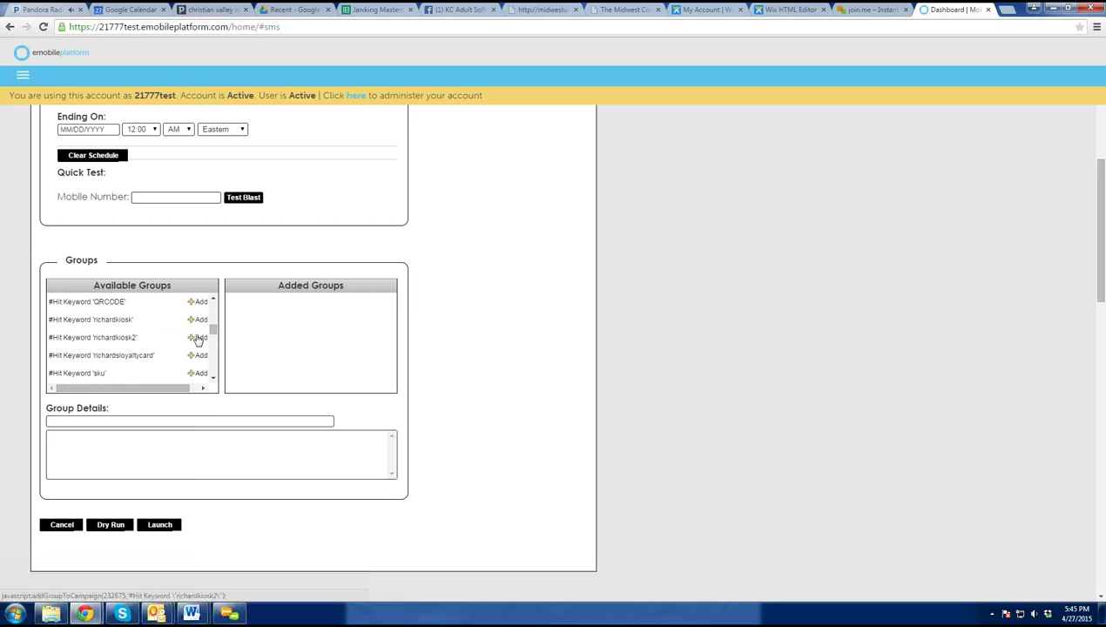
- Add the richardkiosk2 keyword group as the blast's recipients
{"action": "left_click", "coordinate": [200, 337]}
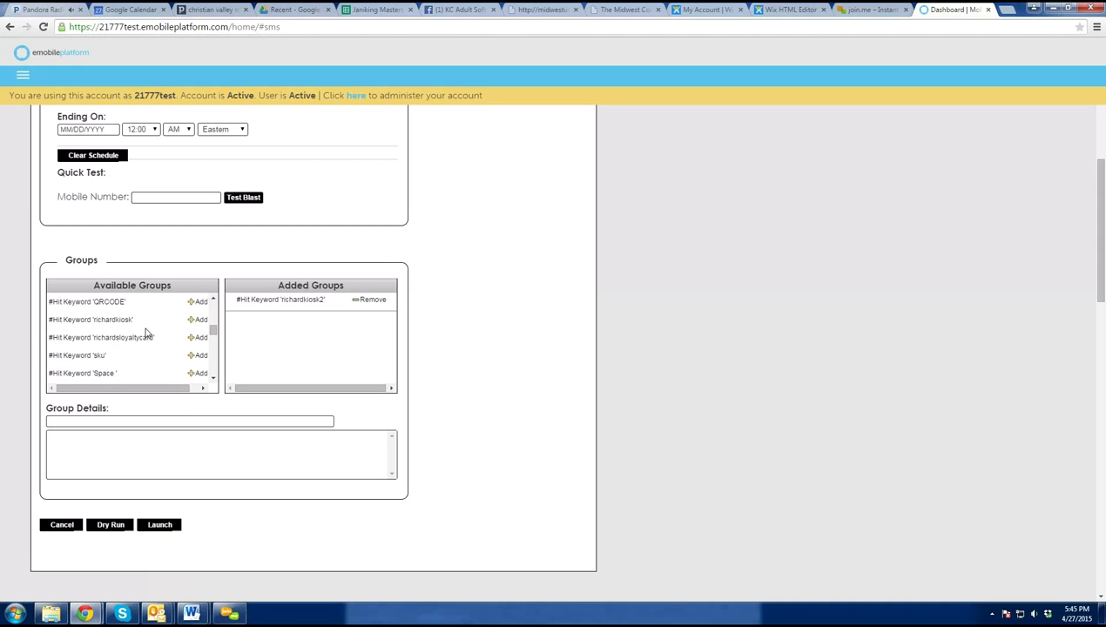
{"action": "scroll", "coordinate": [229, 336], "scroll_direction": "up", "scroll_amount": 3}
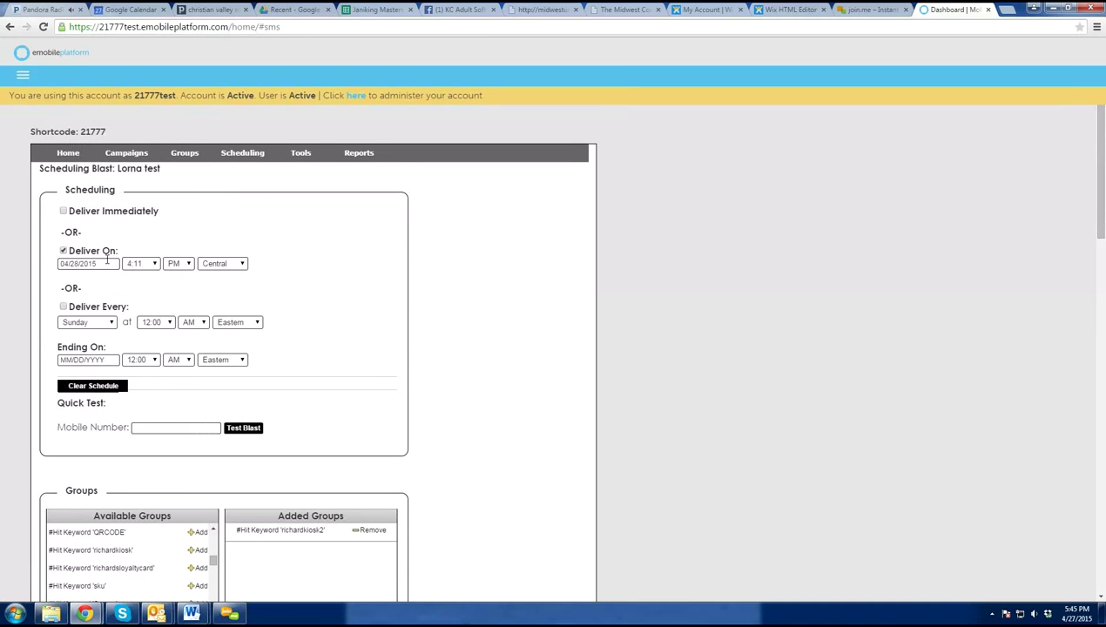
{"action": "scroll", "coordinate": [197, 413], "scroll_direction": "down", "scroll_amount": 1}
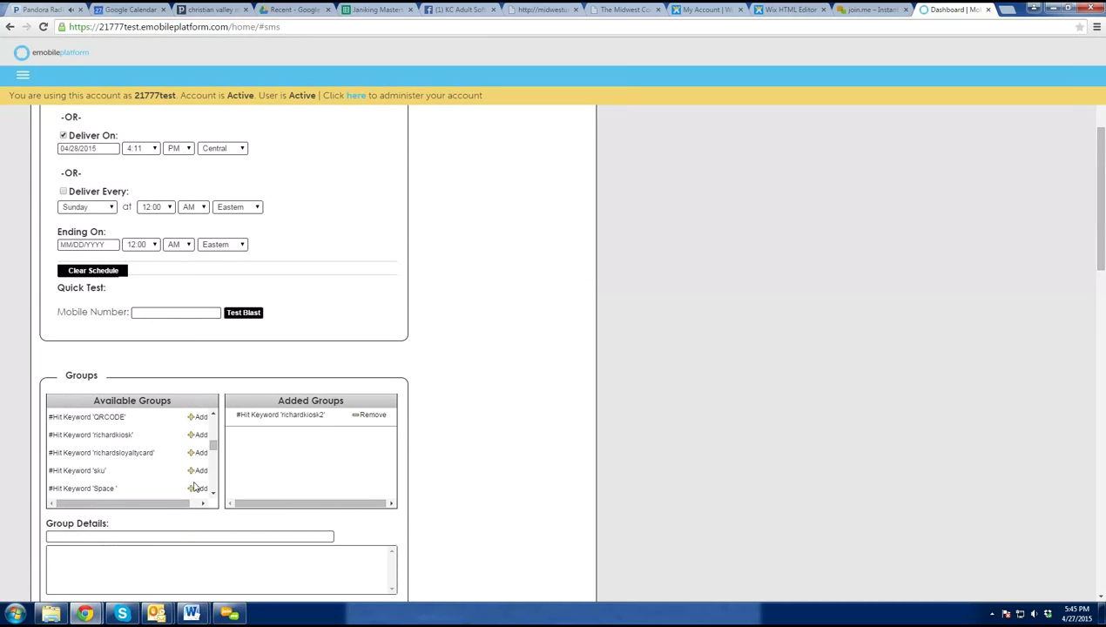
{"action": "scroll", "coordinate": [277, 476], "scroll_direction": "down", "scroll_amount": 3}
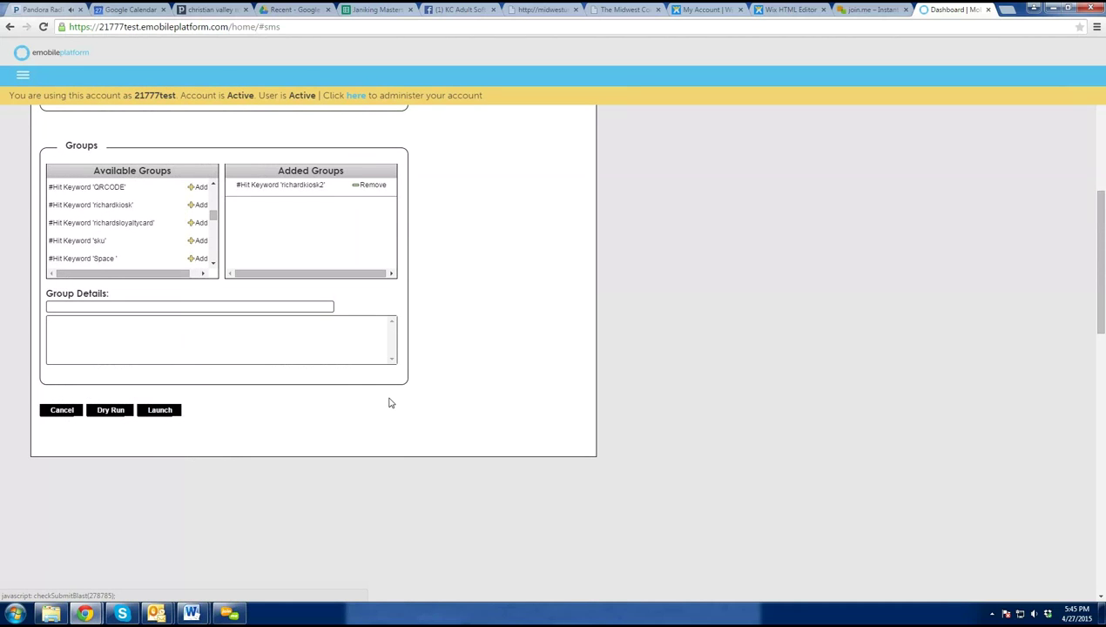
{"action": "scroll", "coordinate": [387, 402], "scroll_direction": "up", "scroll_amount": 4}
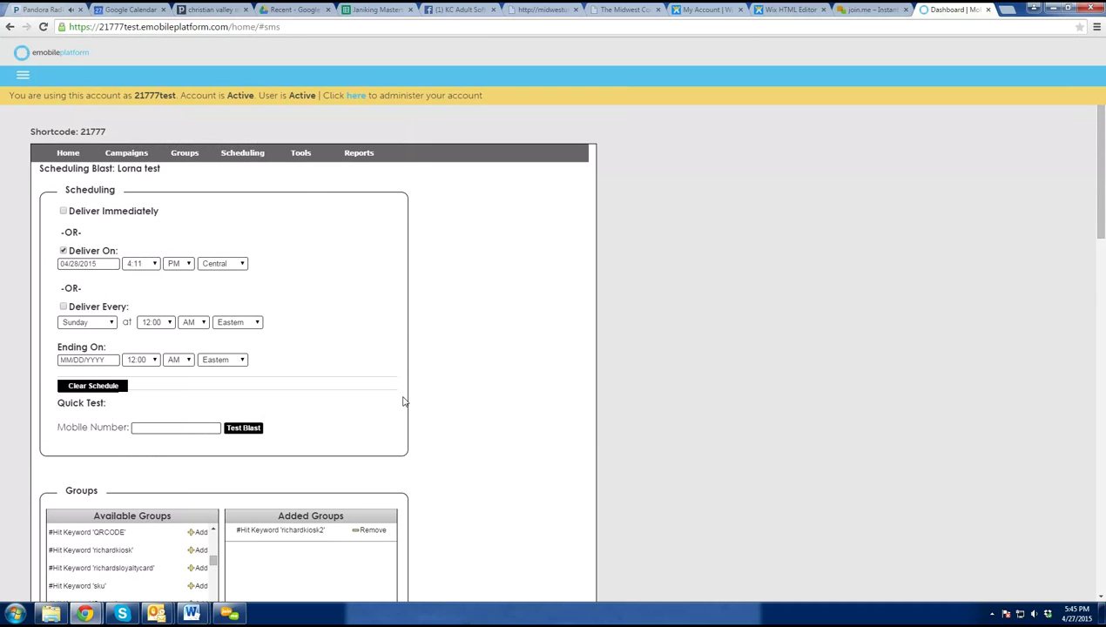
- Go to Tools > Mobile Websites and revert to administering the main account
{"action": "left_click", "coordinate": [23, 75]}
{"action": "left_click", "coordinate": [39, 194]}
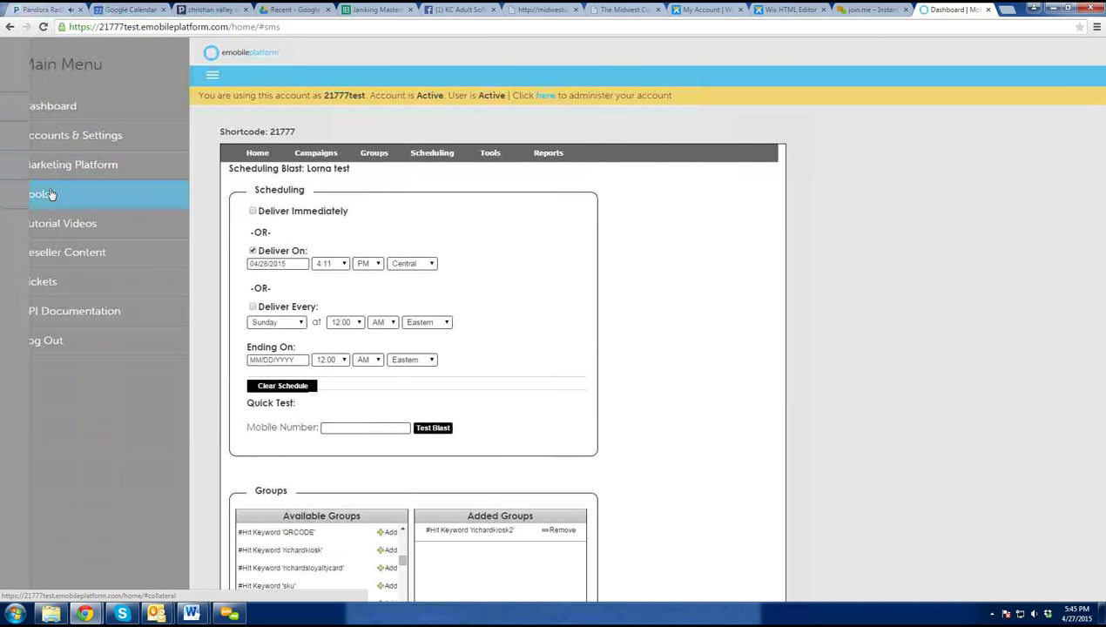
{"action": "left_click", "coordinate": [60, 165]}
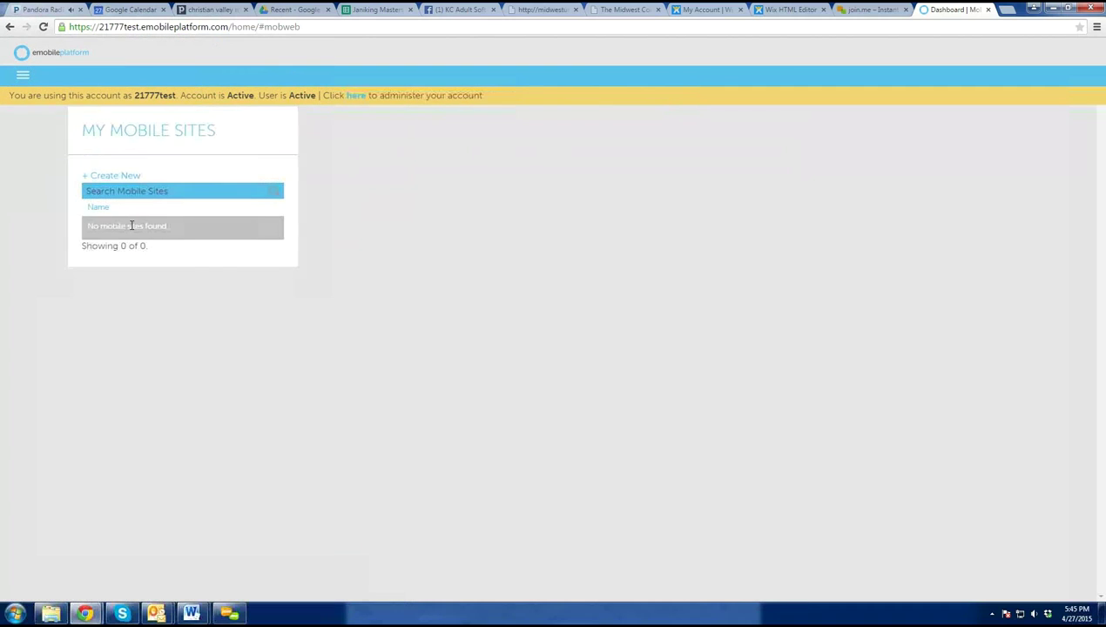
{"action": "left_click", "coordinate": [349, 100]}
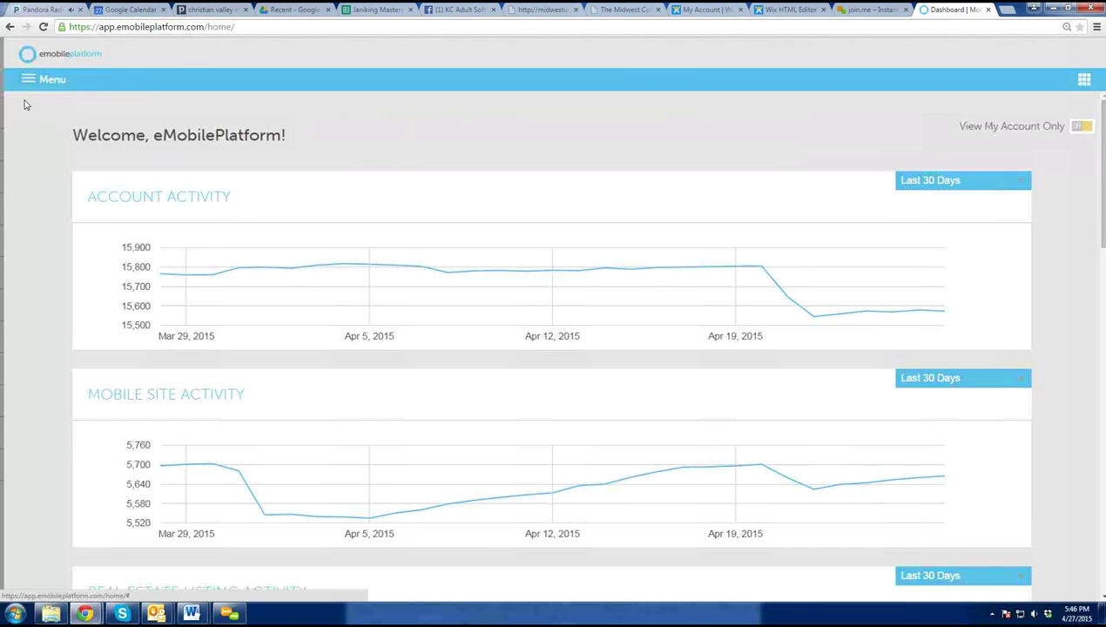
- Bring up the main account's My Mobile Sites list via Tools > Mobile Websites
{"action": "left_click", "coordinate": [25, 80]}
{"action": "left_click", "coordinate": [36, 209]}
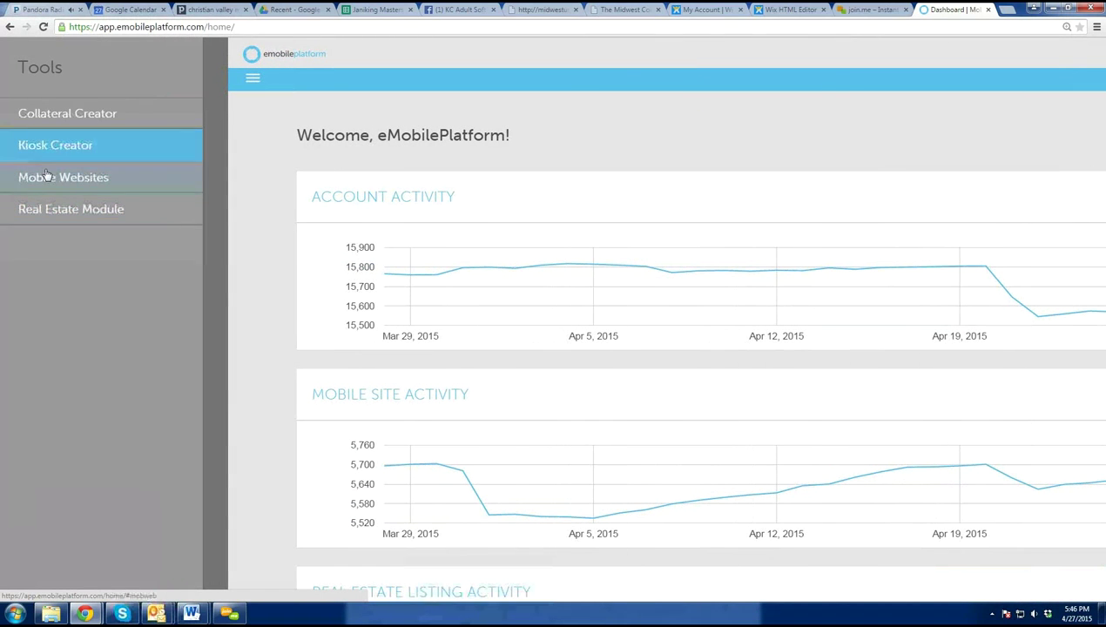
{"action": "left_click", "coordinate": [78, 179]}
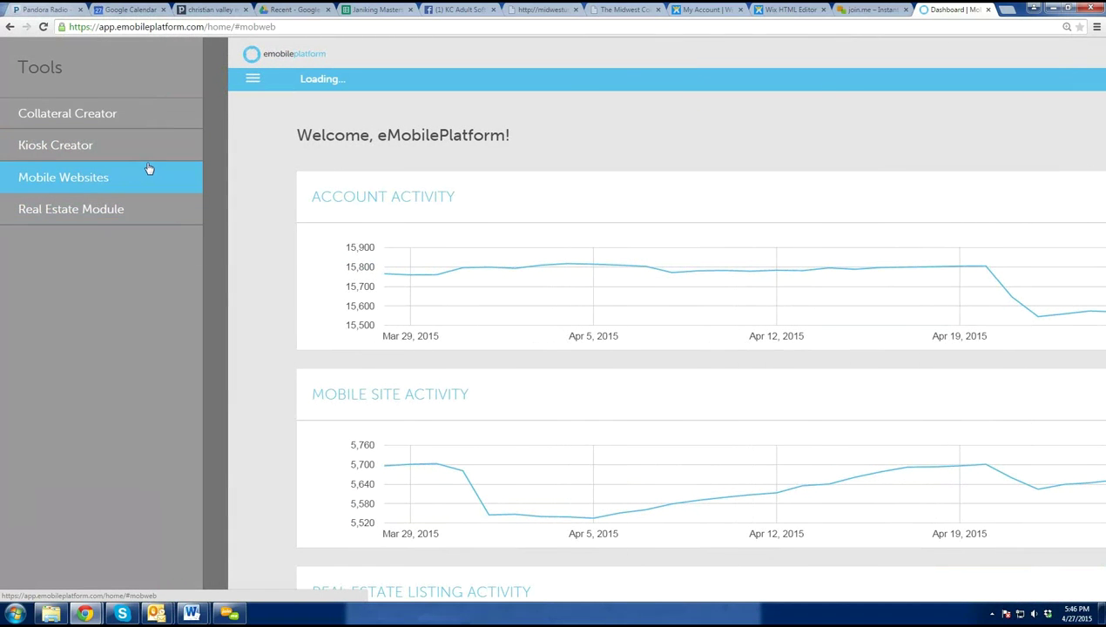
{"action": "left_click", "coordinate": [192, 159]}
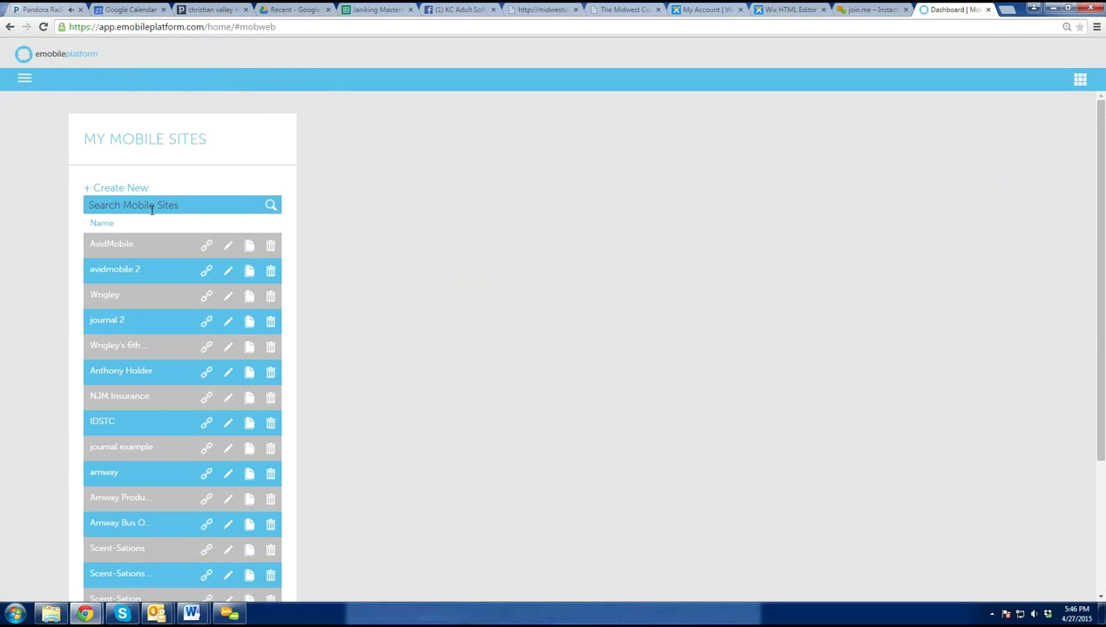
- Search sites for 'lily', check Lily 811's public web address, and open it for editing
{"action": "left_click", "coordinate": [151, 209]}
{"action": "key", "text": "Return"}
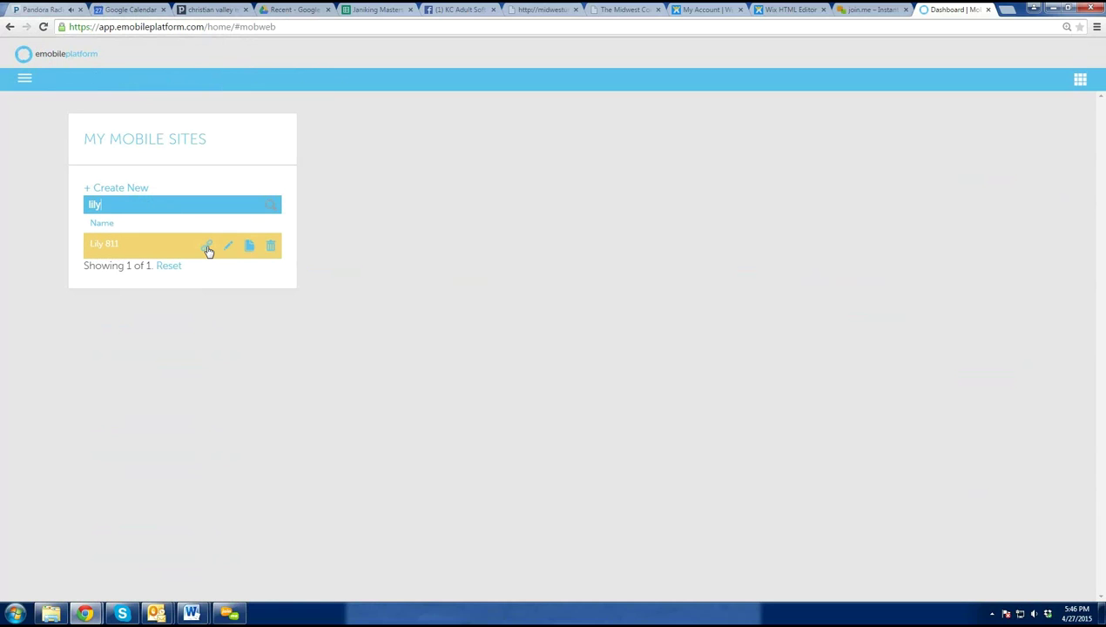
{"action": "left_click", "coordinate": [208, 248]}
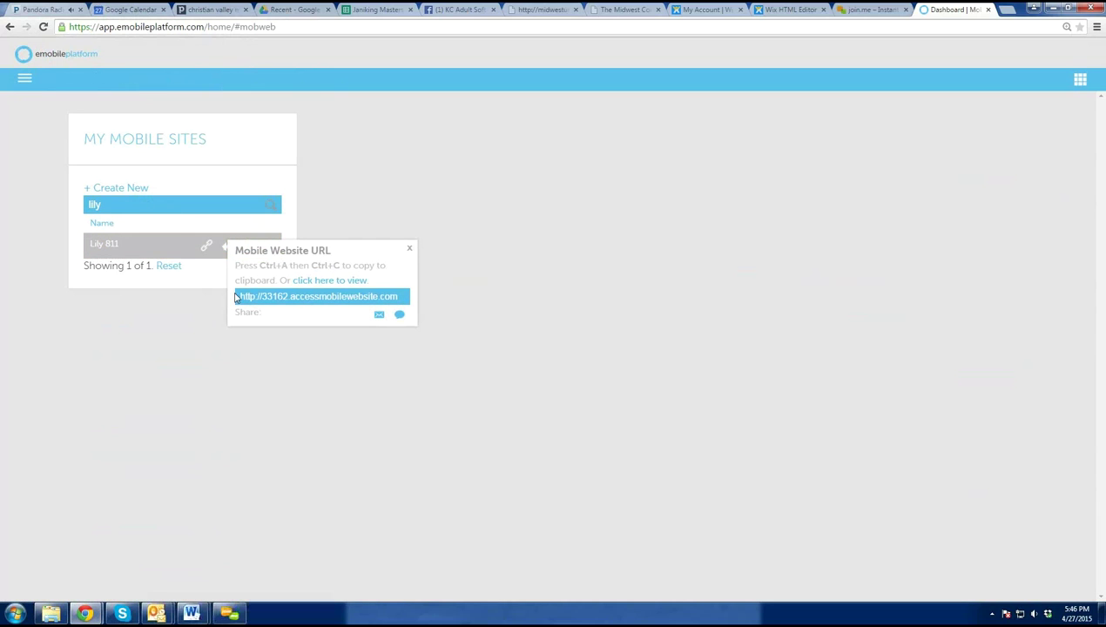
{"action": "key", "text": "ctrl+a"}
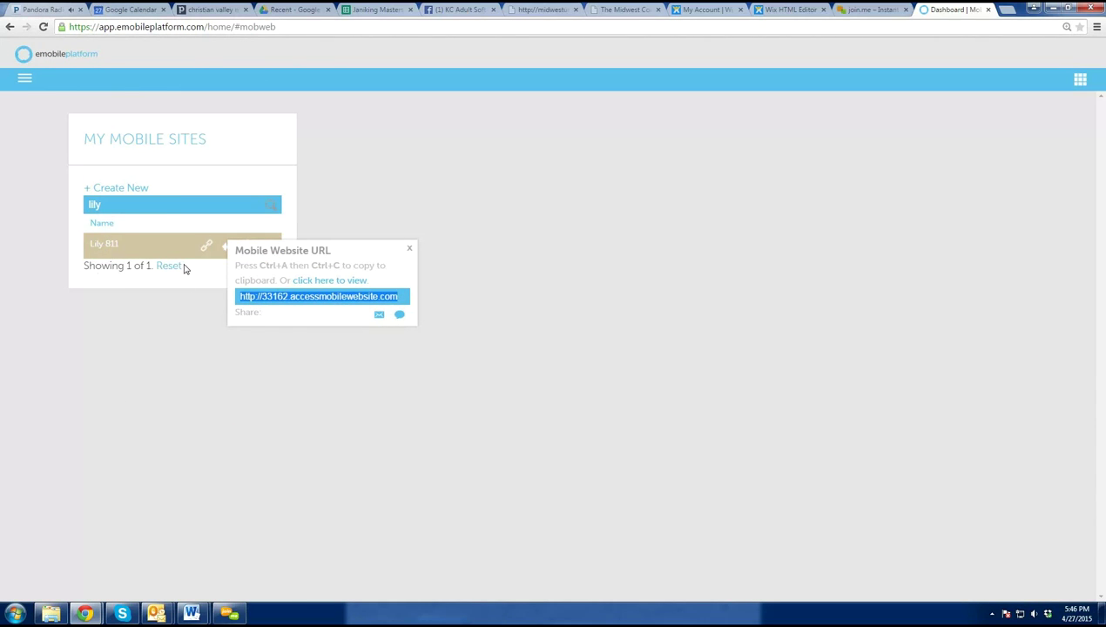
{"action": "left_click", "coordinate": [142, 346]}
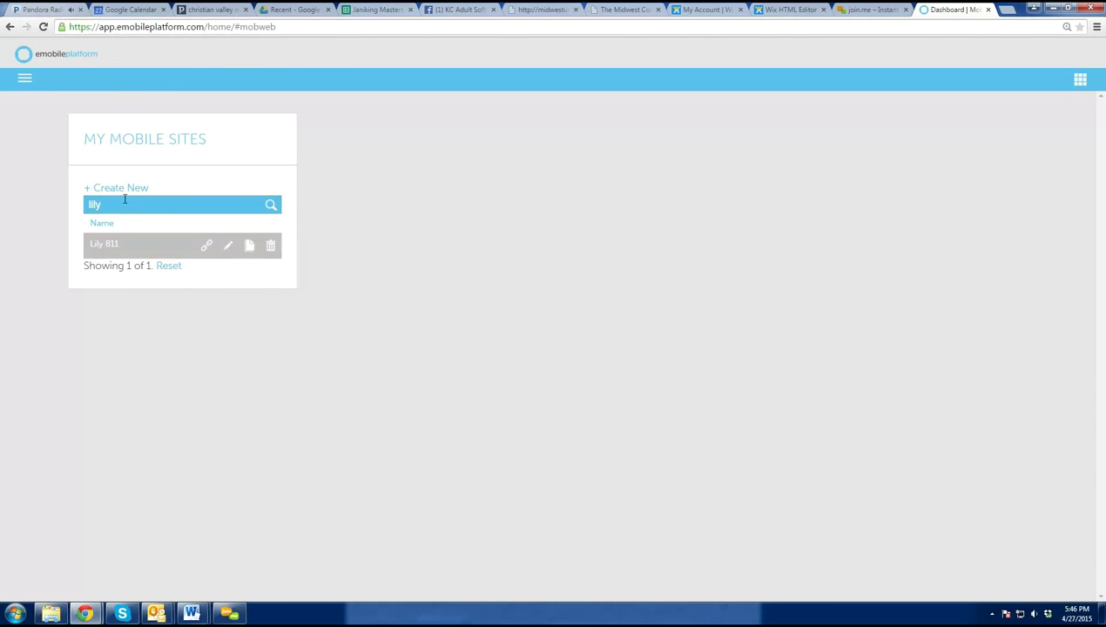
{"action": "left_click", "coordinate": [208, 249]}
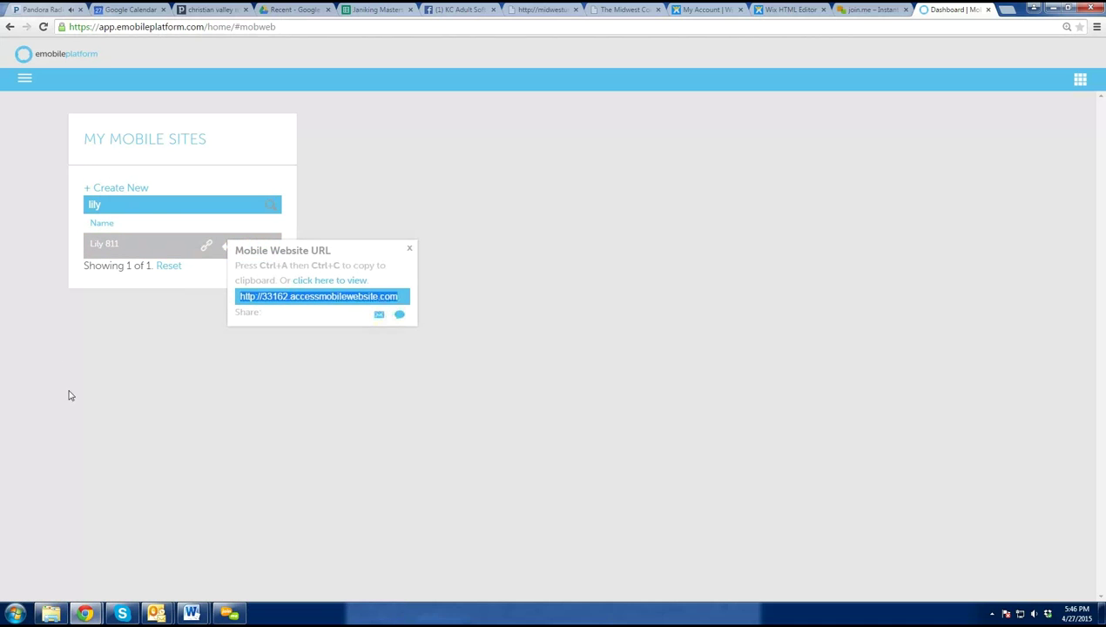
{"action": "left_click", "coordinate": [228, 247]}
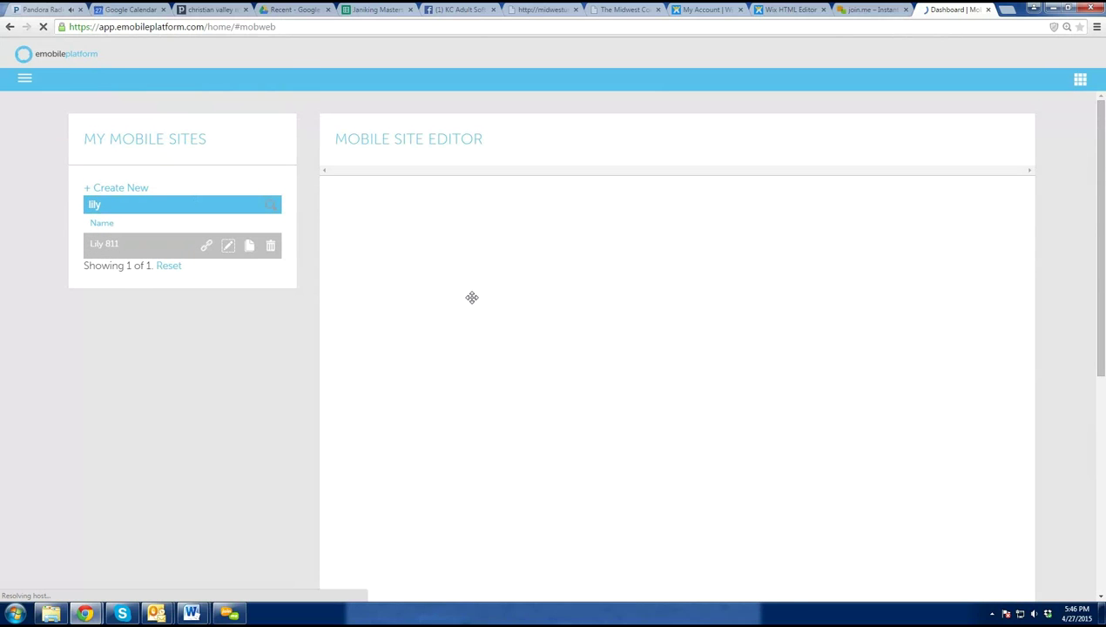
- Open the Email Address page and bring up its CSV form-data export
{"action": "scroll", "coordinate": [364, 322], "scroll_direction": "down", "scroll_amount": 2}
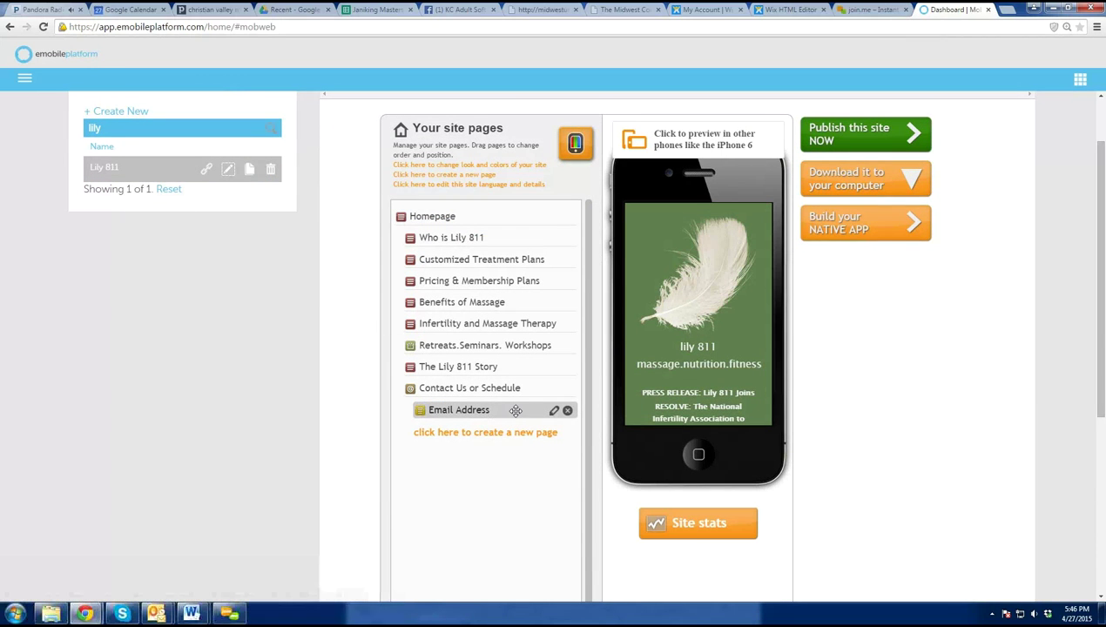
{"action": "left_click", "coordinate": [554, 412]}
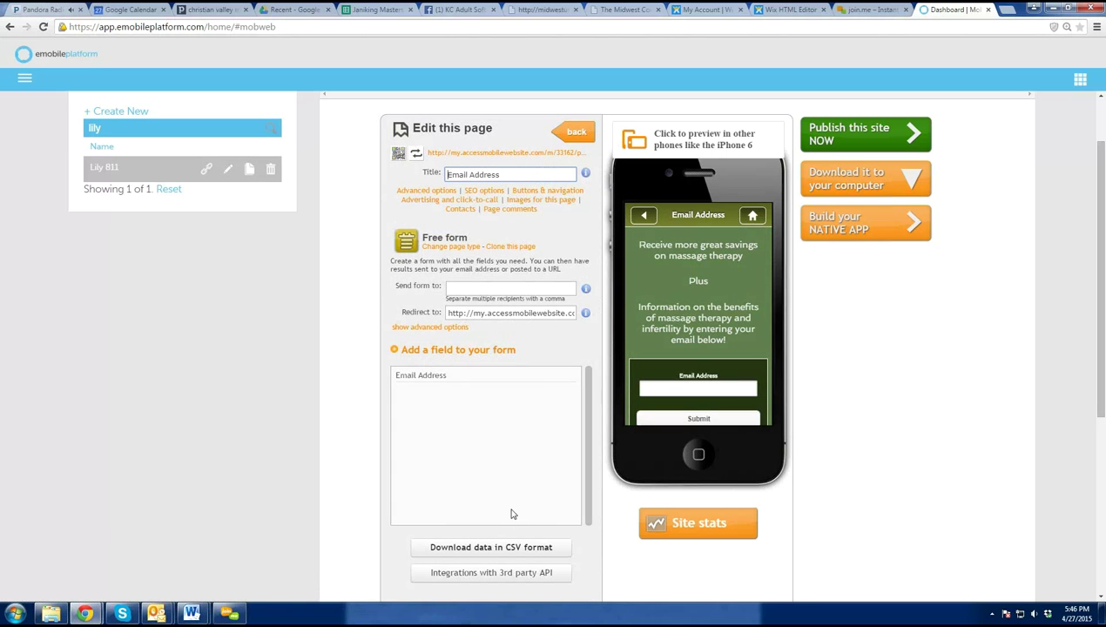
{"action": "left_click", "coordinate": [490, 548]}
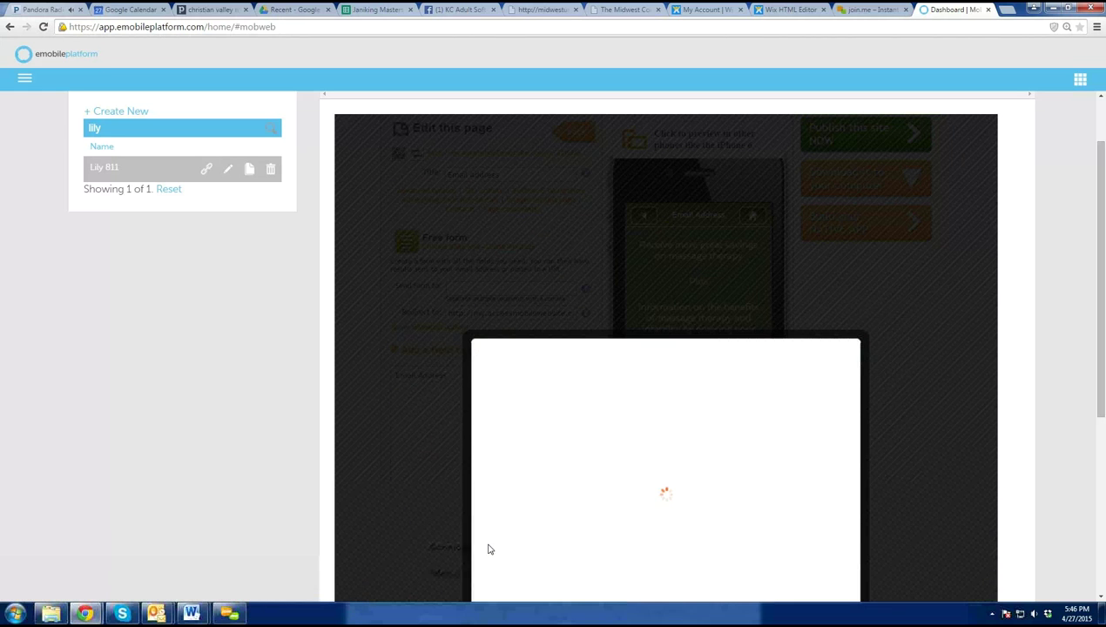
- Download the form data from March 8 to April 27, 2015 as CSV and open it
{"action": "scroll", "coordinate": [599, 473], "scroll_direction": "down", "scroll_amount": 2}
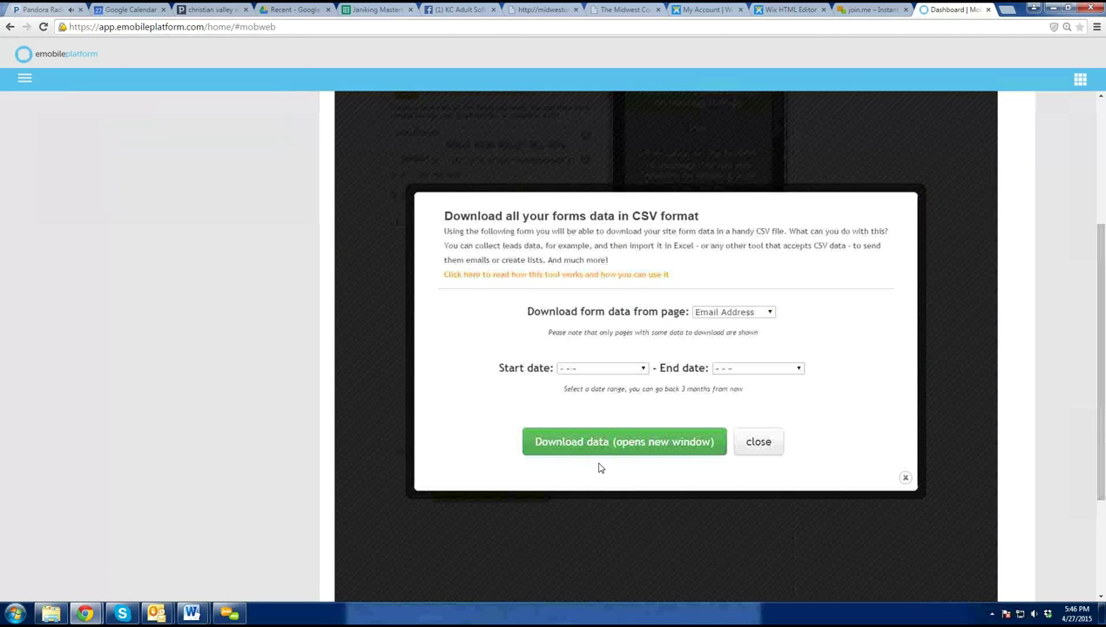
{"action": "left_click", "coordinate": [606, 369]}
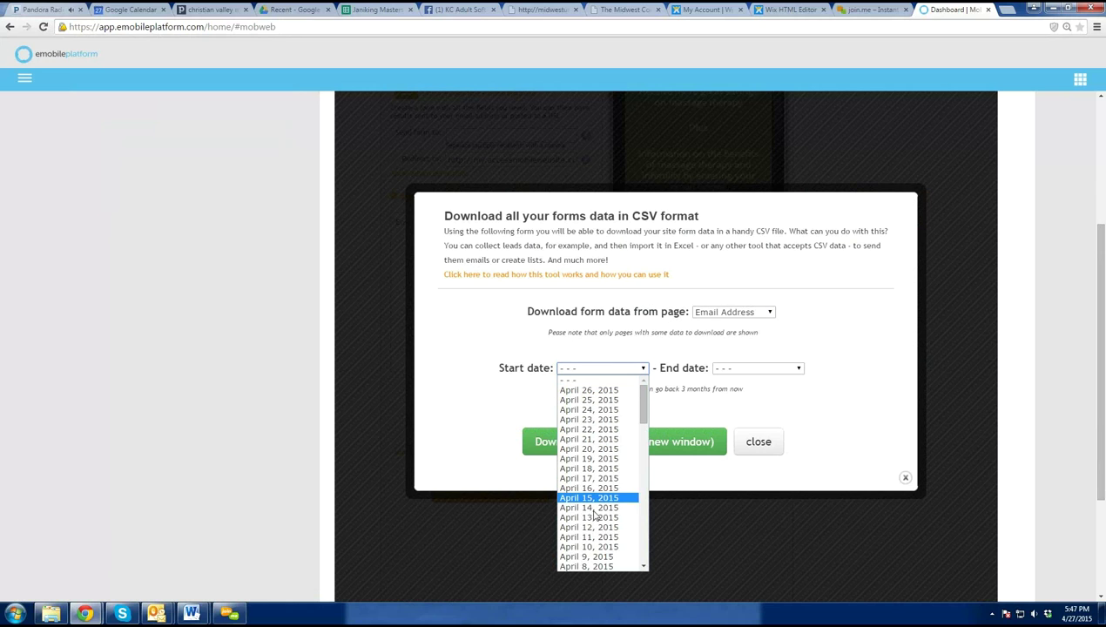
{"action": "scroll", "coordinate": [600, 564], "scroll_direction": "down", "scroll_amount": 6}
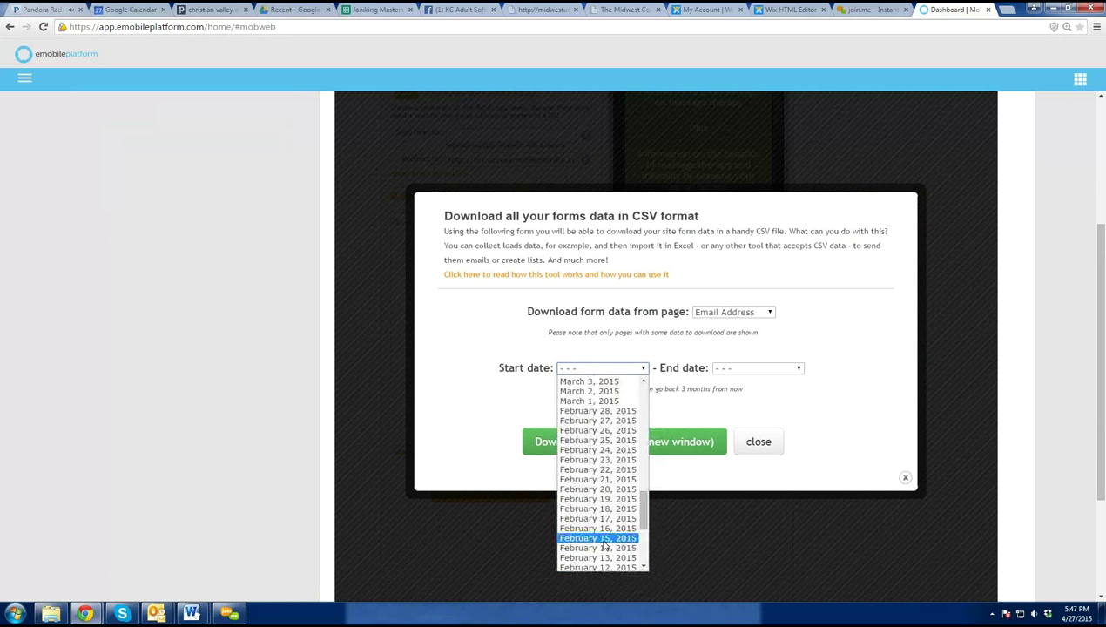
{"action": "scroll", "coordinate": [601, 416], "scroll_direction": "up", "scroll_amount": 2}
{"action": "left_click", "coordinate": [600, 411]}
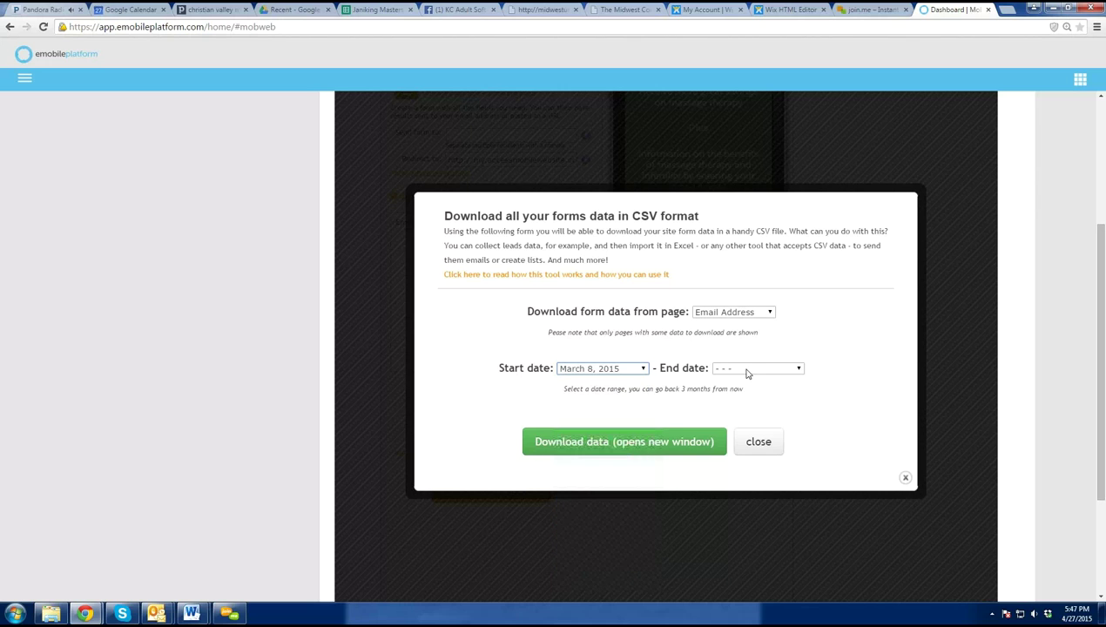
{"action": "left_click", "coordinate": [746, 371]}
{"action": "left_click", "coordinate": [746, 390]}
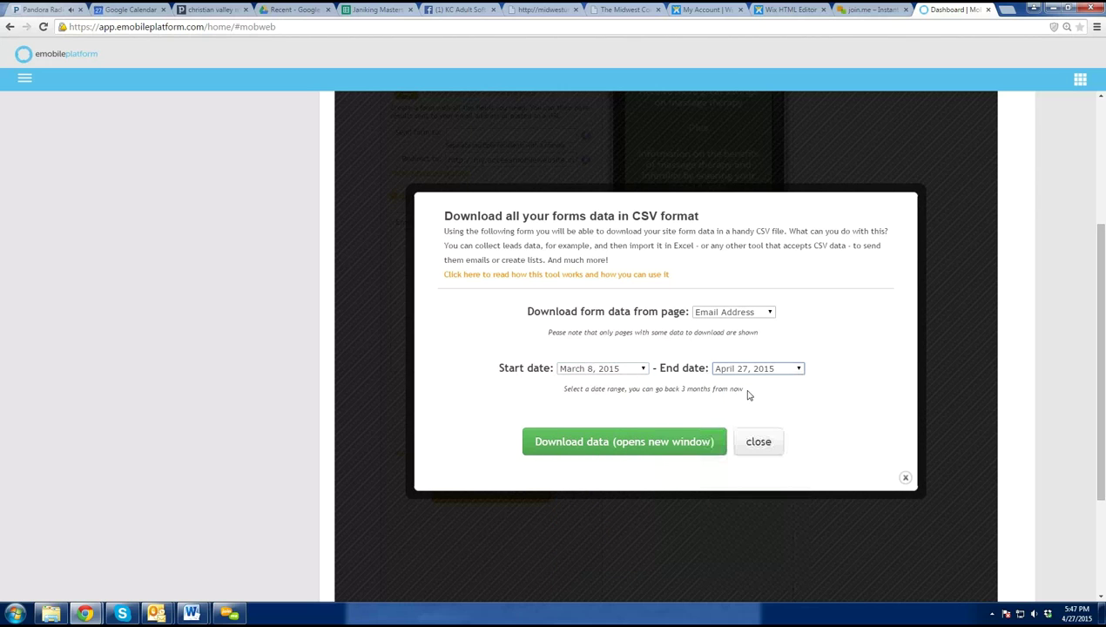
{"action": "left_click", "coordinate": [653, 443]}
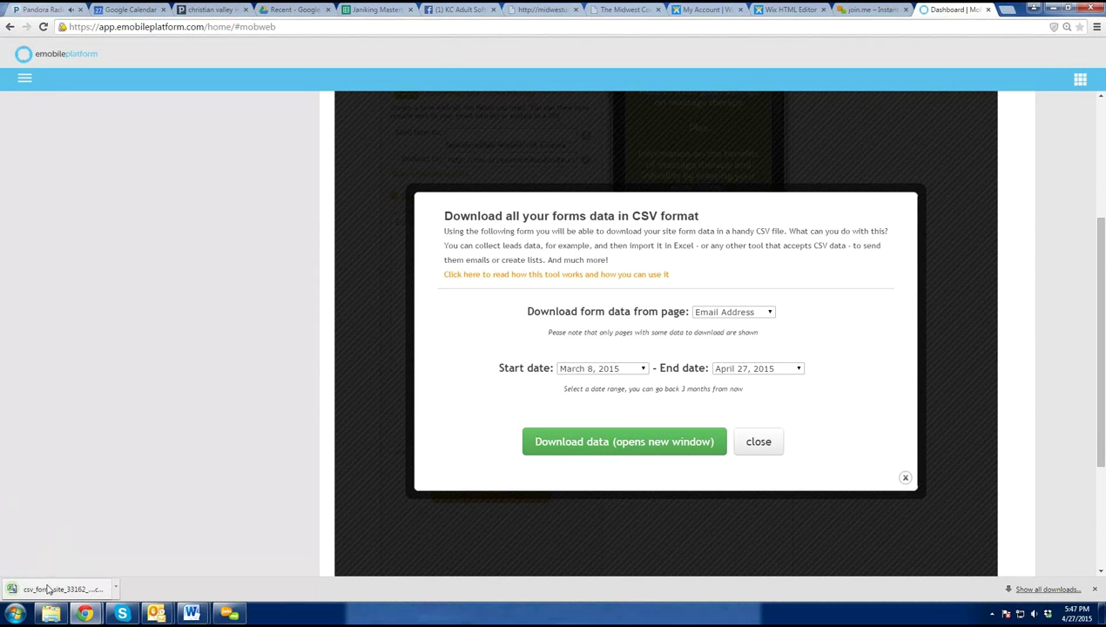
{"action": "left_click", "coordinate": [48, 589]}
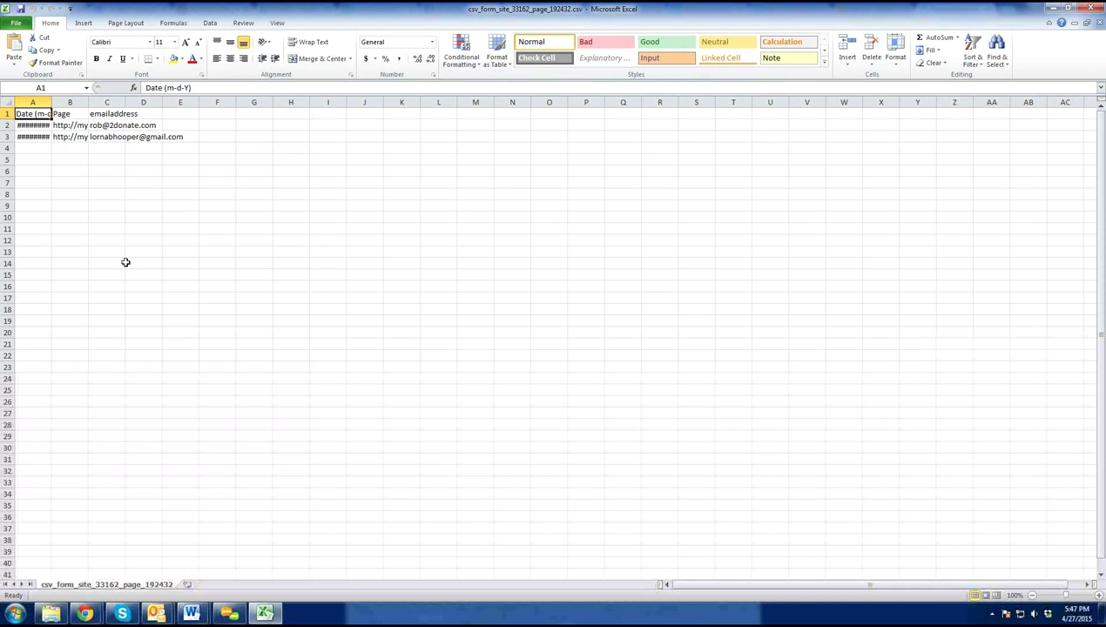
- Auto-fit Excel's column A so the 4/21/2015 dates show, then minimize Excel
{"action": "left_click_drag", "start_coordinate": [106, 125], "coordinate": [106, 137]}
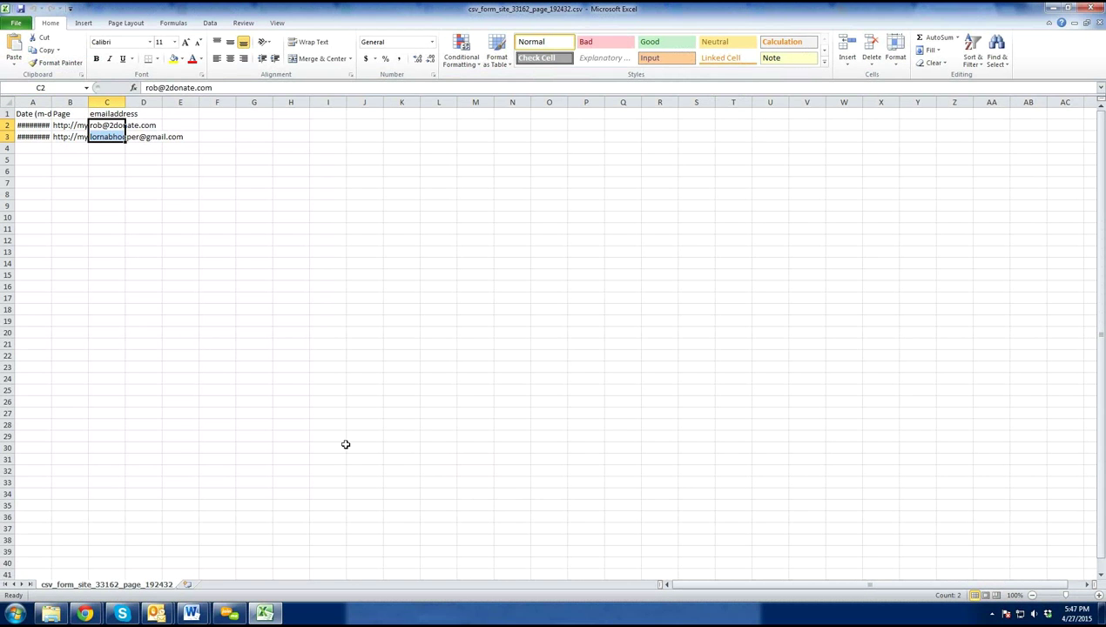
{"action": "double_click", "coordinate": [51, 102]}
{"action": "left_click", "coordinate": [144, 172]}
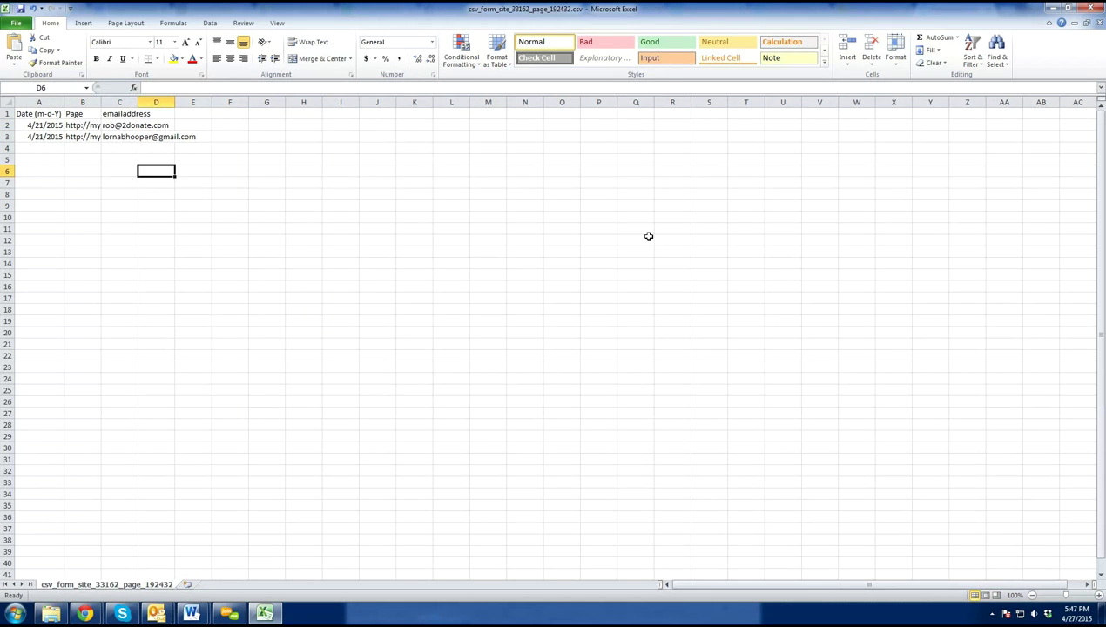
{"action": "left_click", "coordinate": [1054, 7]}
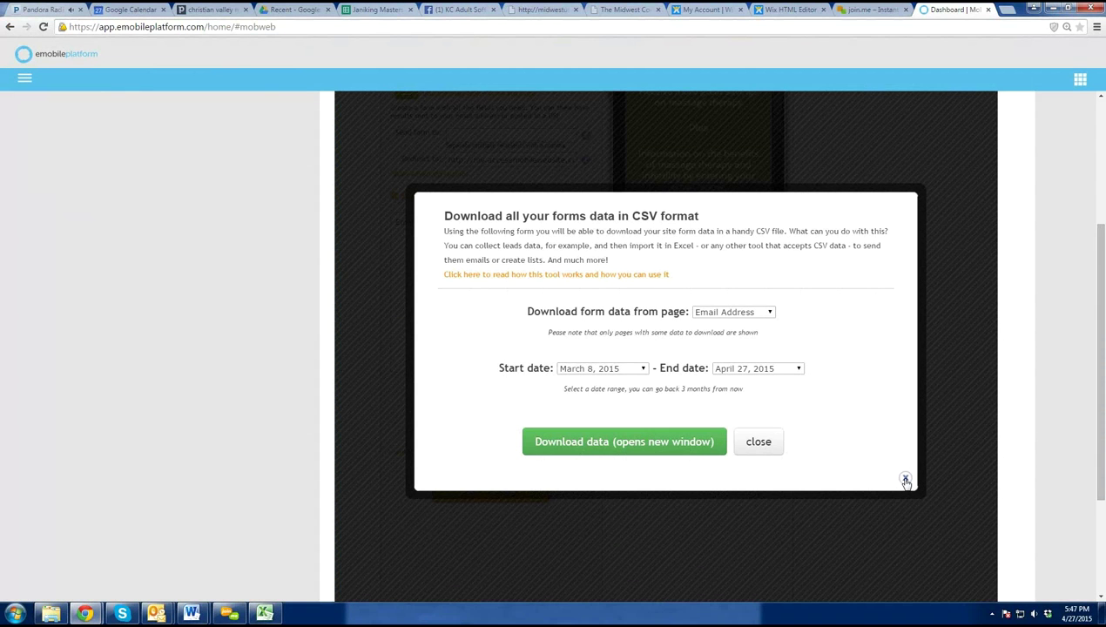
- Close the CSV download dialog and review the Email Address signup form preview
{"action": "left_click", "coordinate": [905, 482]}
{"action": "scroll", "coordinate": [901, 411], "scroll_direction": "up", "scroll_amount": 3}
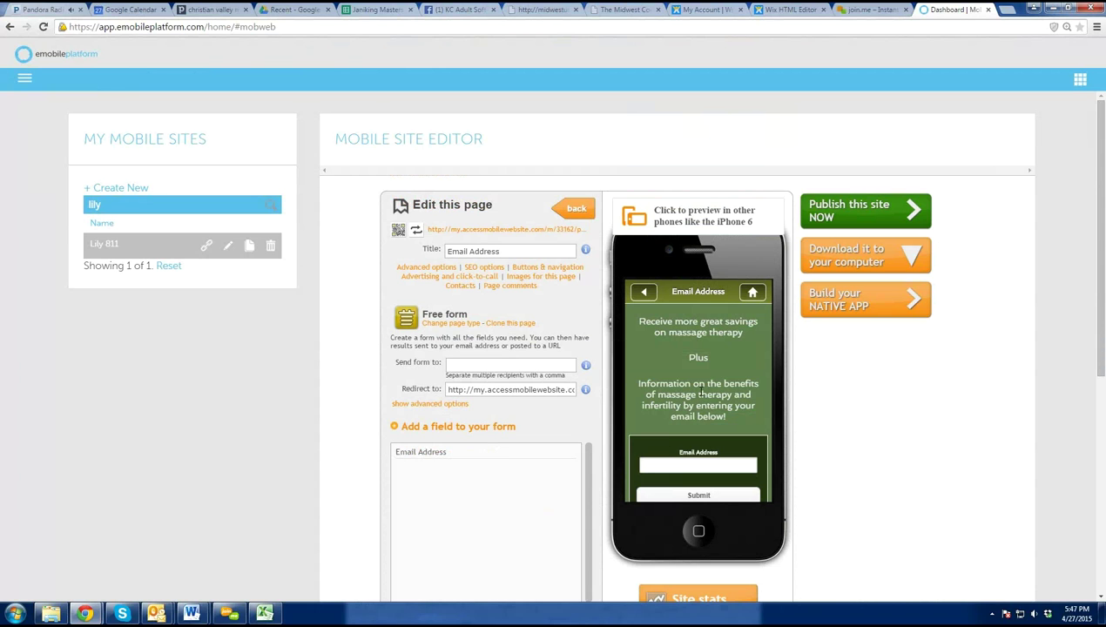
{"action": "mouse_move", "coordinate": [442, 455]}
{"action": "scroll", "coordinate": [688, 379], "scroll_direction": "down", "scroll_amount": 2}
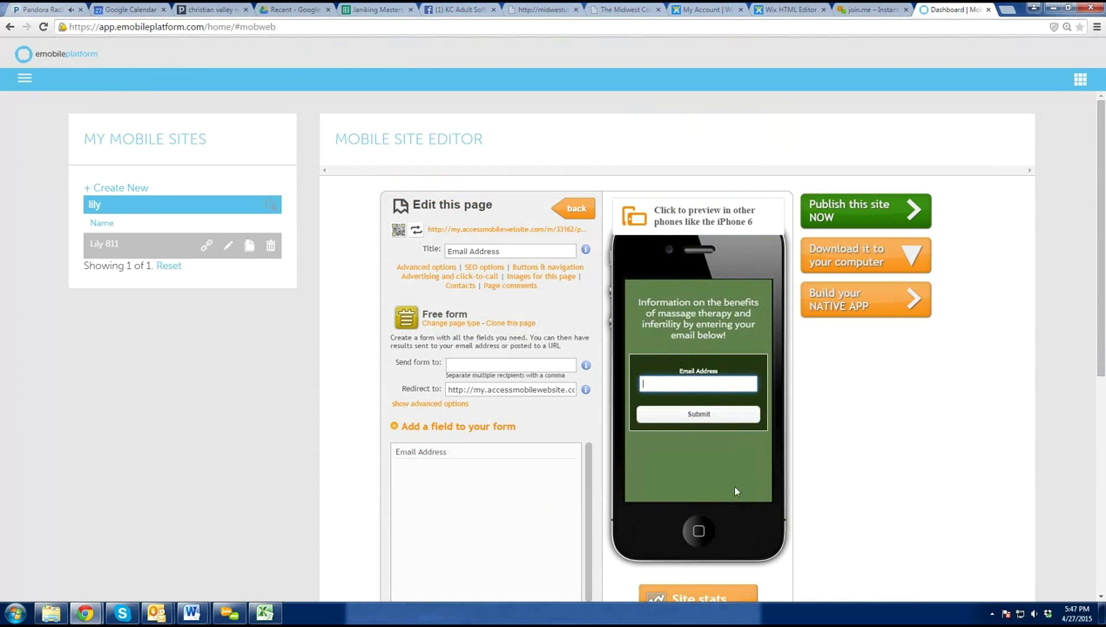
{"action": "scroll", "coordinate": [722, 456], "scroll_direction": "up", "scroll_amount": 2}
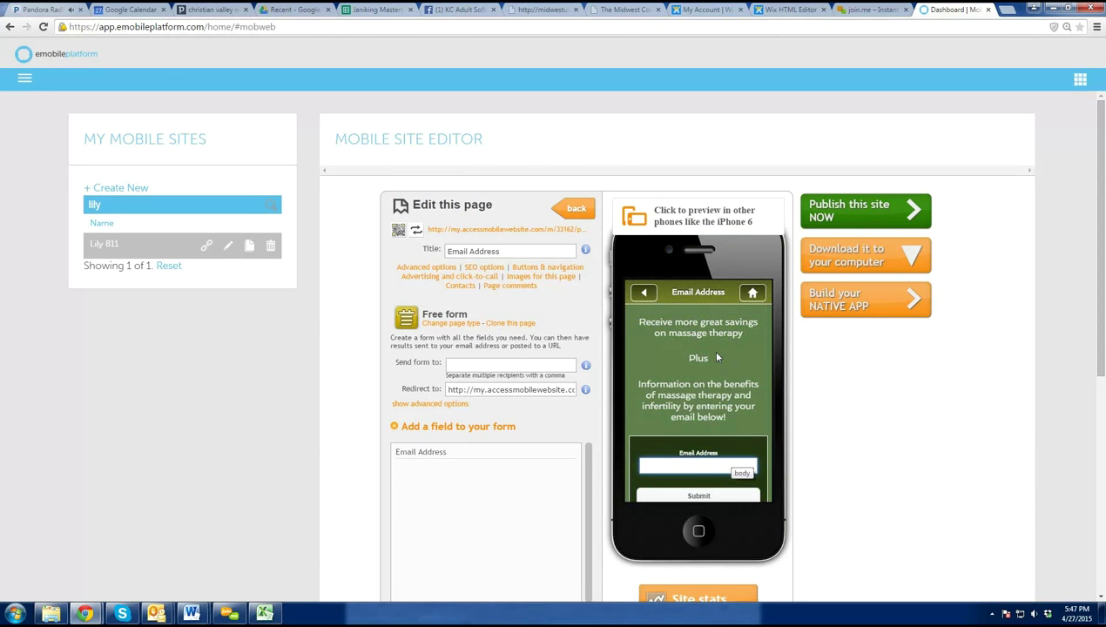